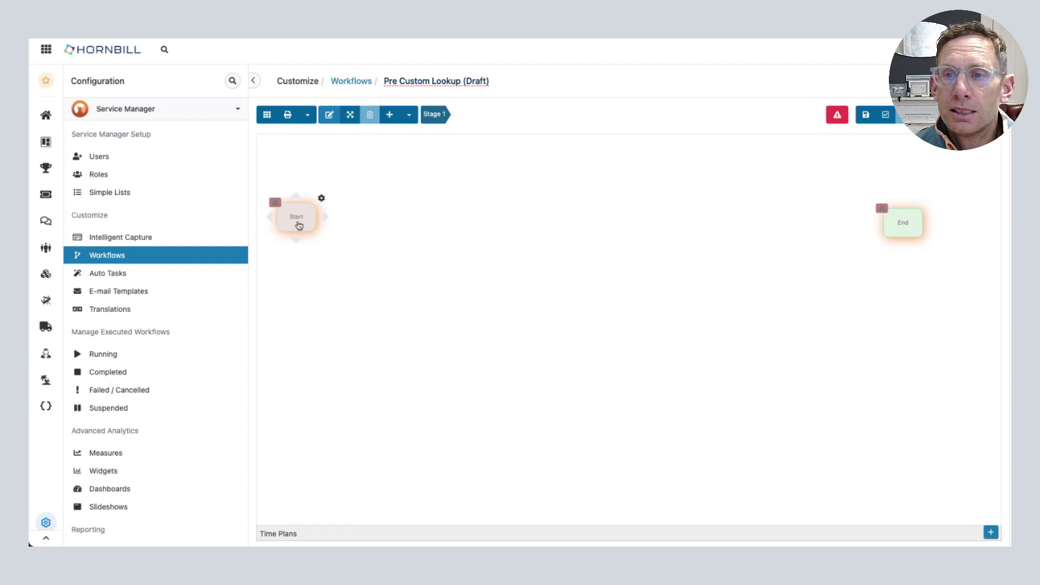
Move the Start node up and add a Hornbill Automation node after it
left_click_drag(300, 225, 371, 165)
left_click(399, 262)
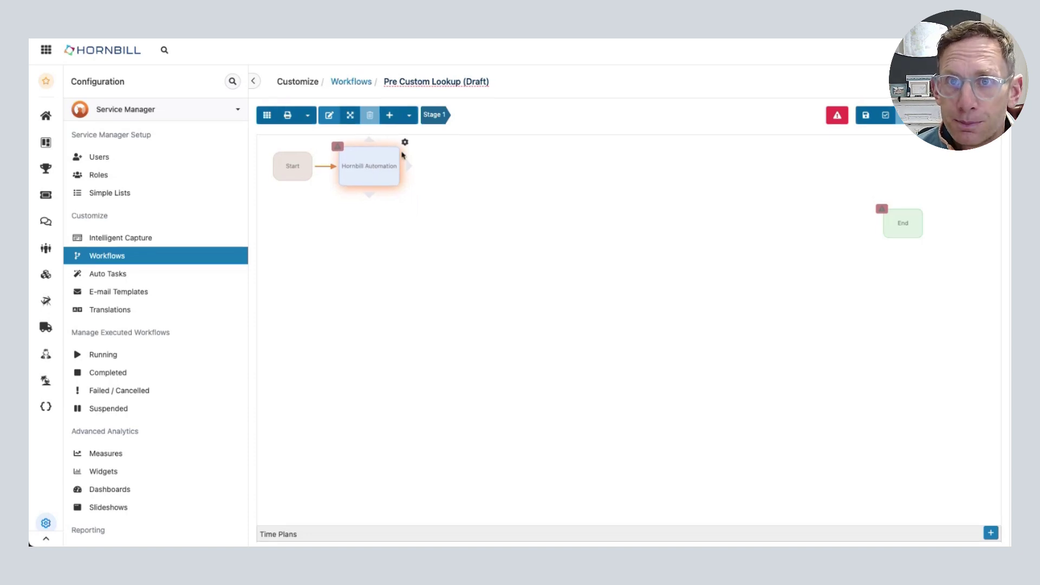
left_click(405, 143)
Set the automation's scope to Entity, entity Requests, type Get Request Information
left_click(832, 274)
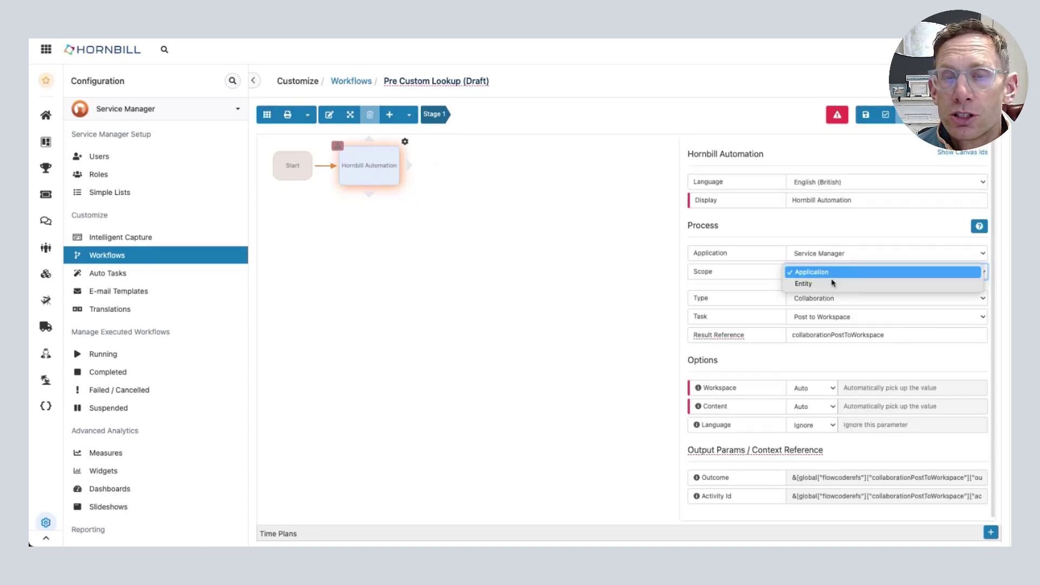
left_click(834, 284)
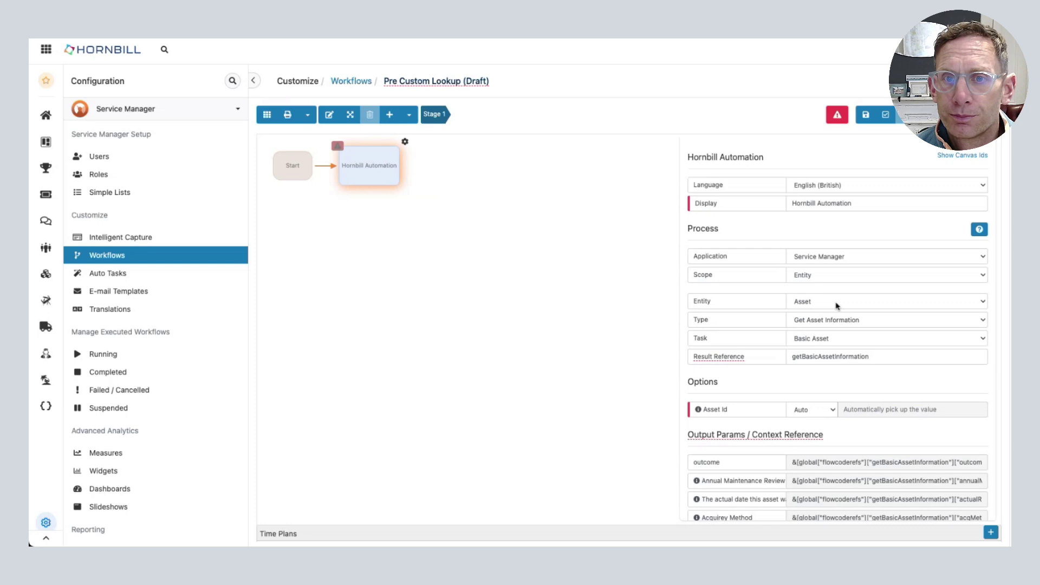
left_click(838, 304)
left_click(840, 444)
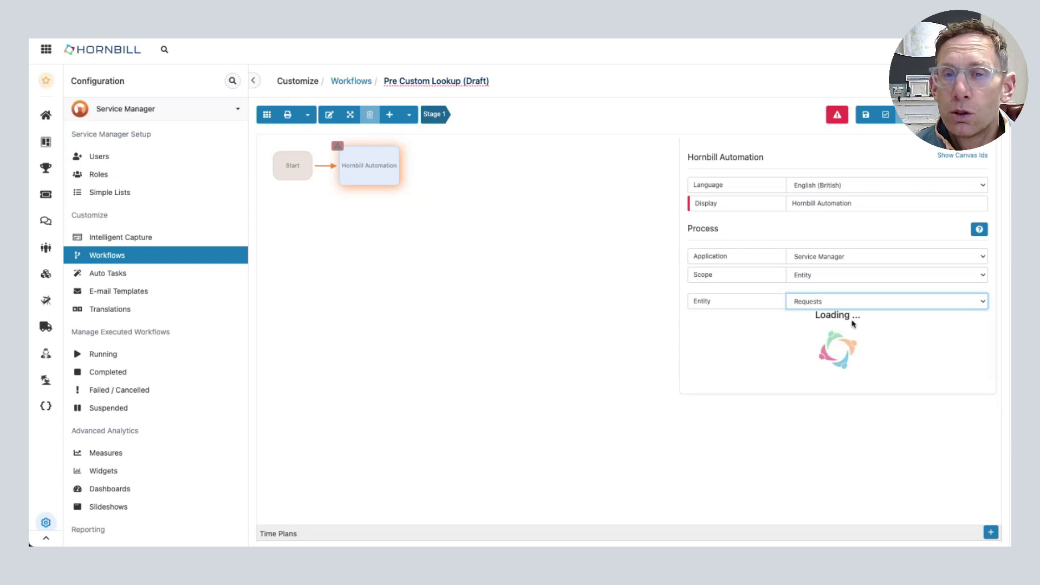
left_click(852, 320)
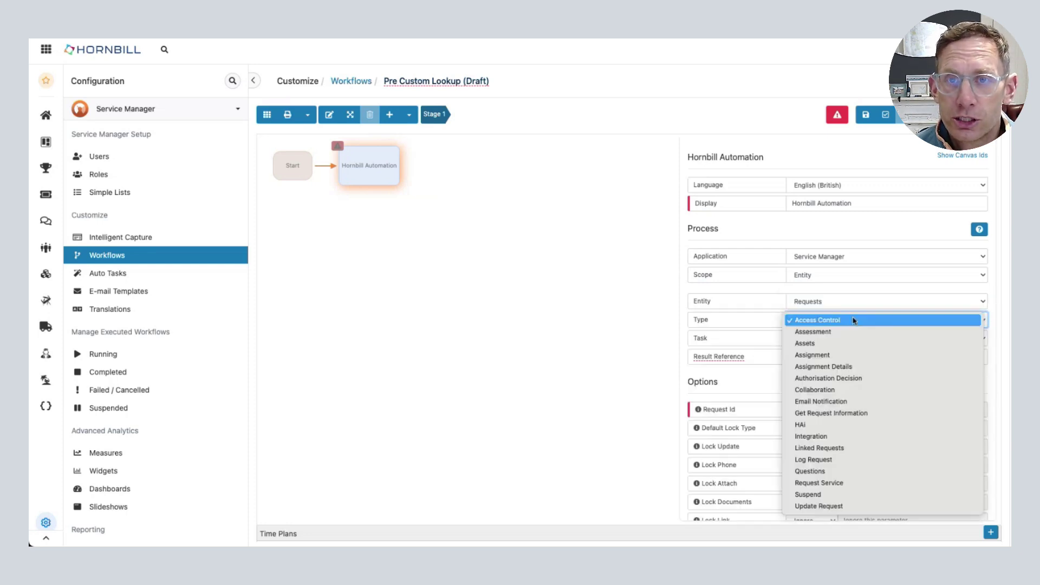
left_click(856, 413)
Rename the node Get Request Information and choose the Request Details task
triple_click(872, 208)
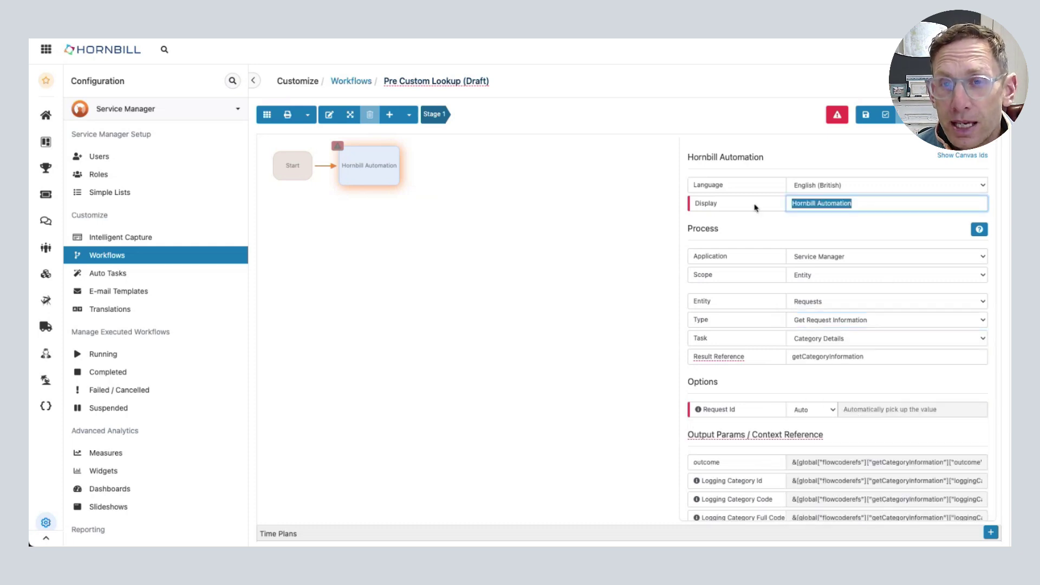
type("Get Request Information")
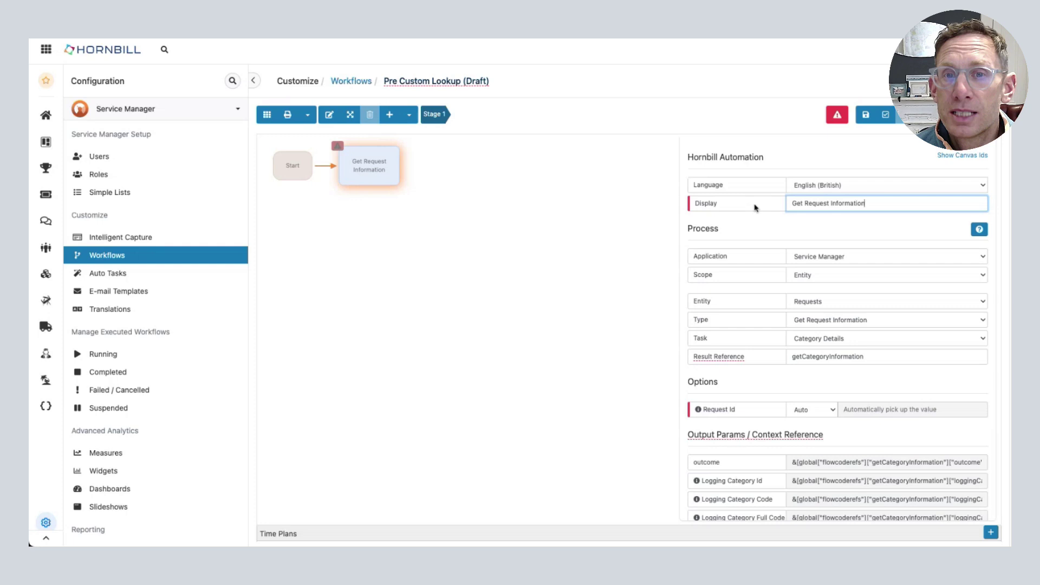
left_click(755, 207)
left_click(844, 336)
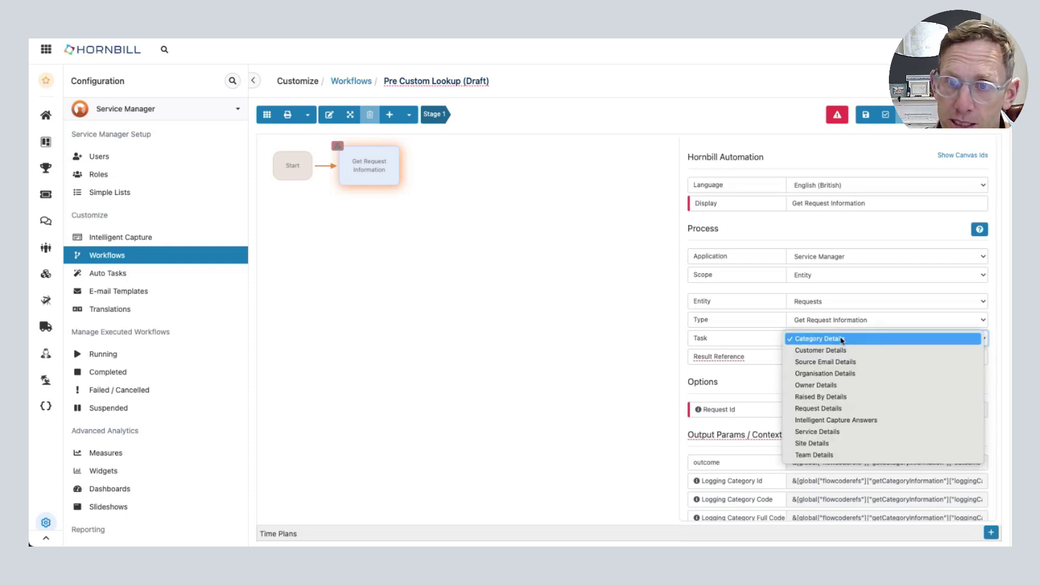
left_click(834, 409)
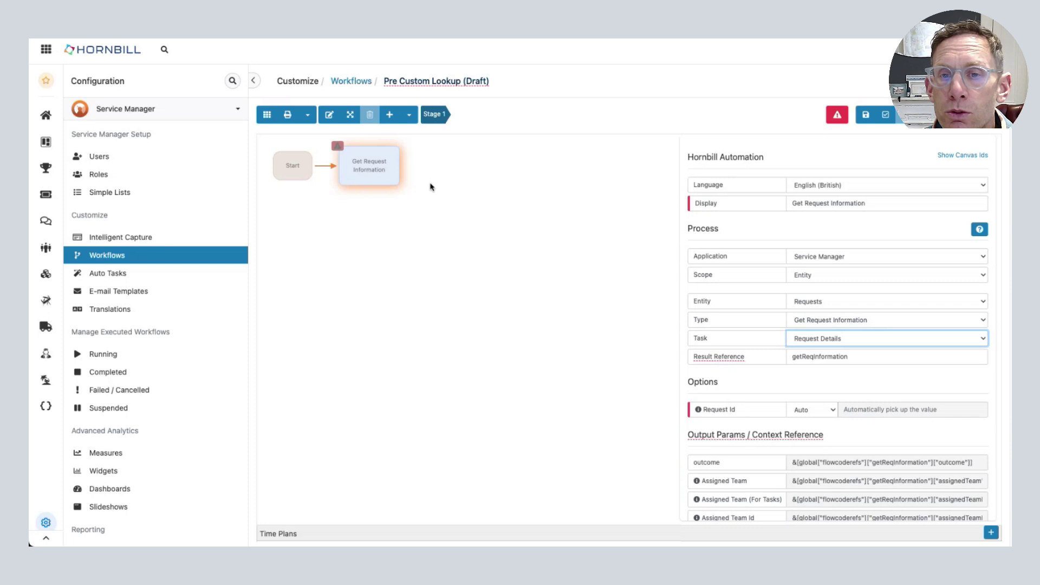
Add a Decision node after Get Request Information
left_click_drag(413, 168, 431, 166)
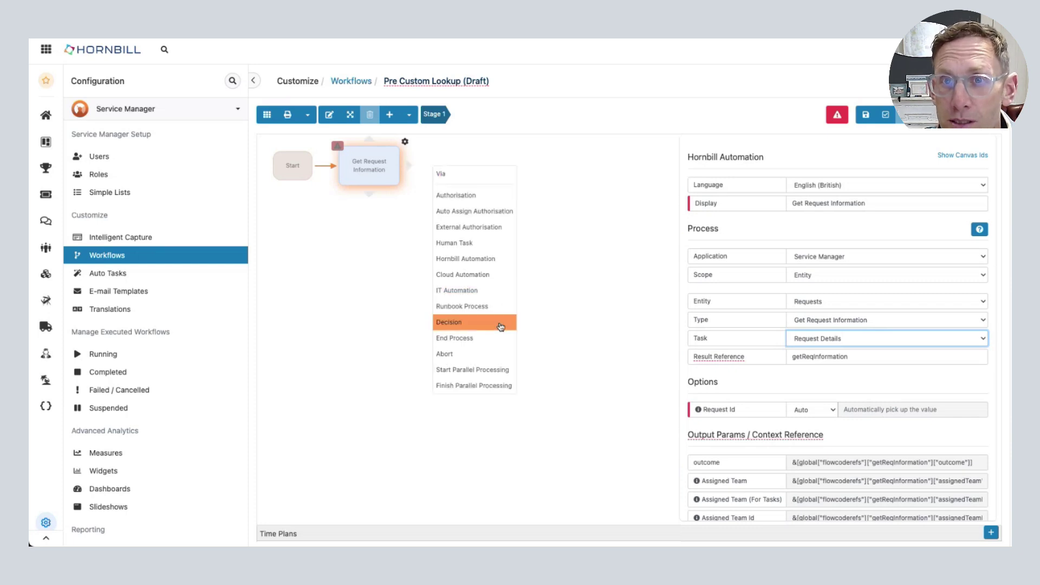
left_click(476, 322)
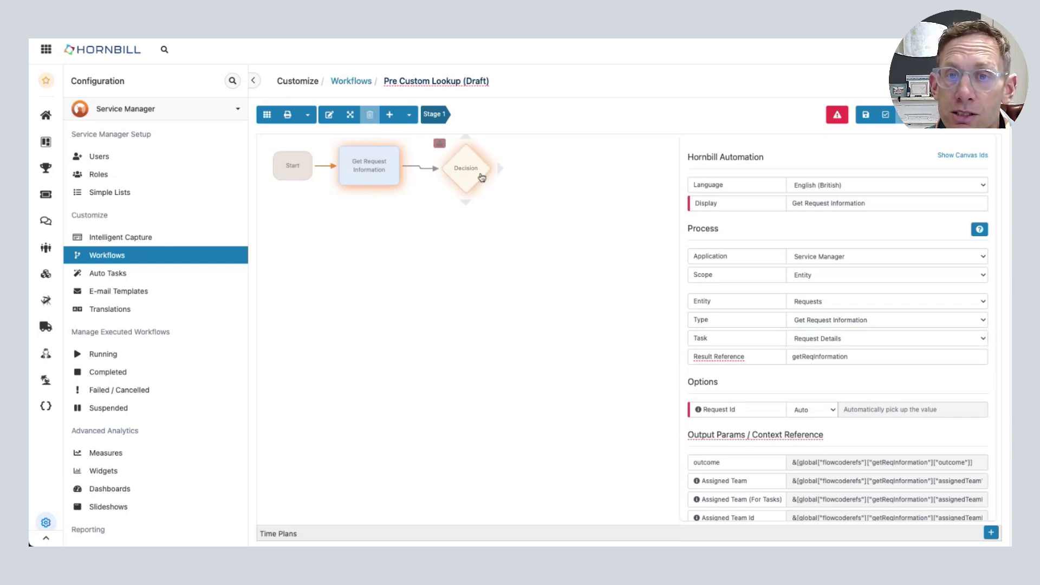
left_click(478, 175)
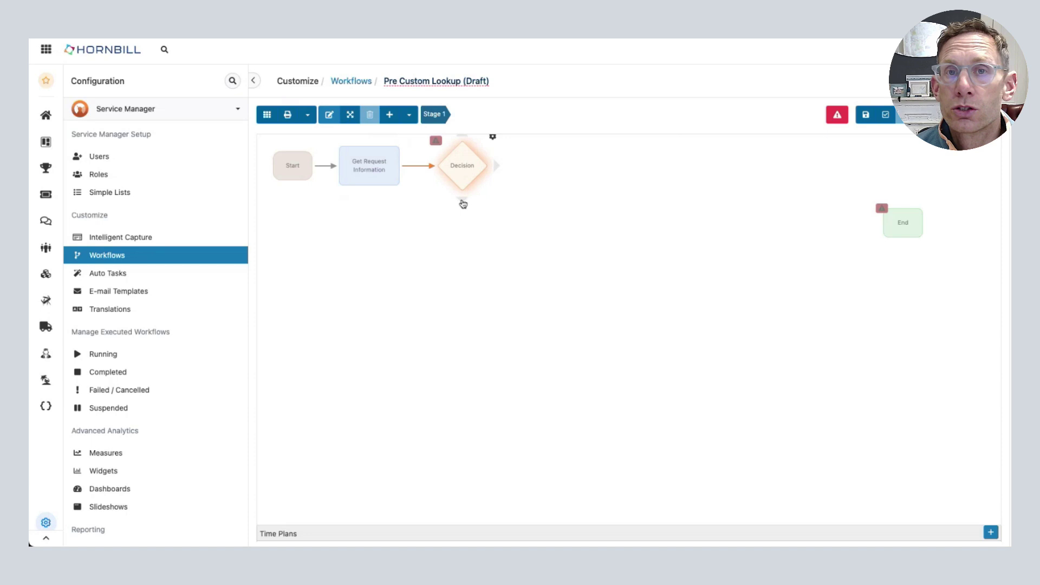
Chain four more Decision nodes below it, each on the previous one's No Match branch
left_click_drag(463, 203, 466, 254)
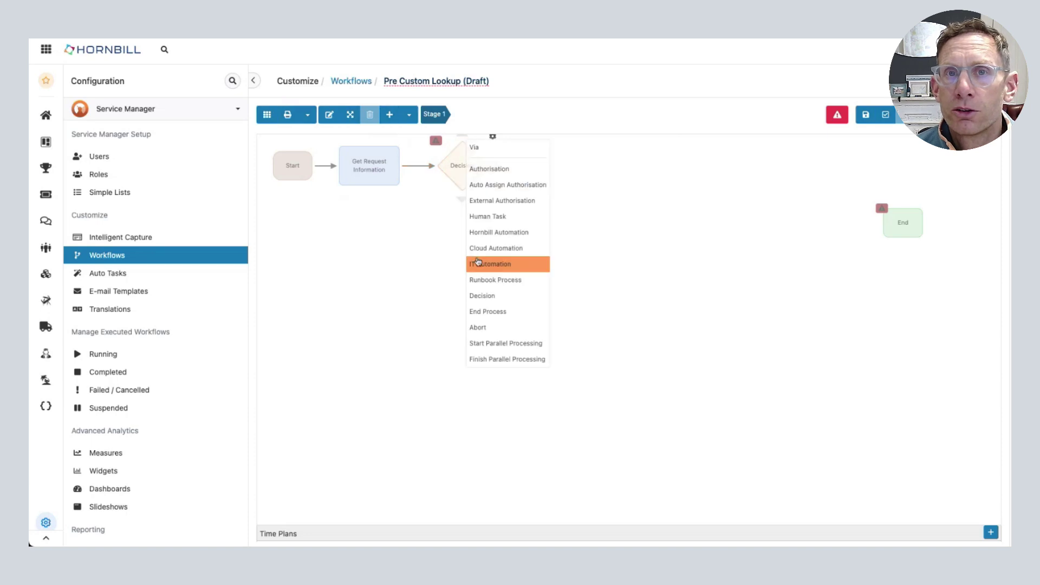
left_click(498, 302)
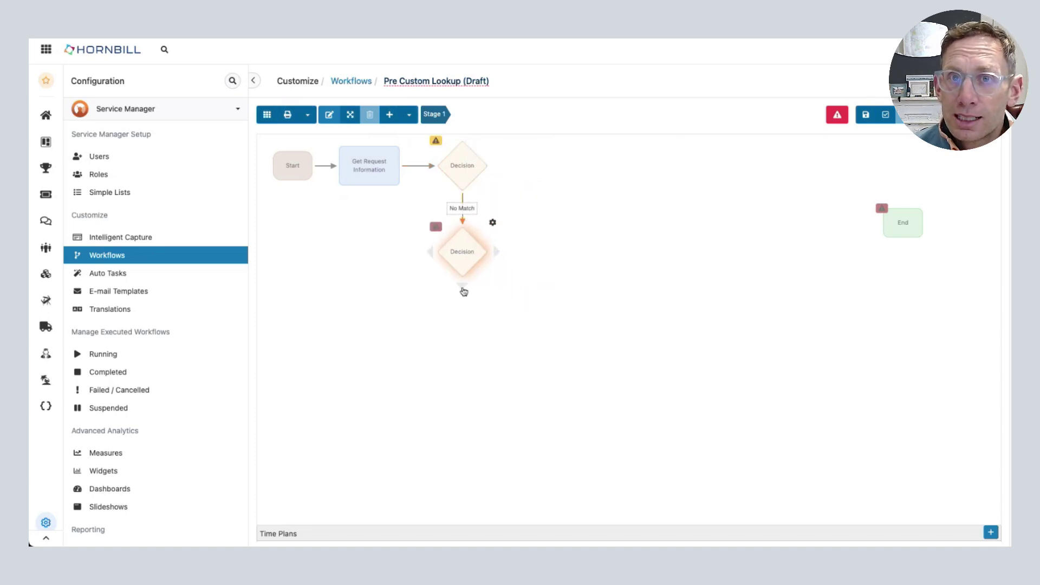
left_click_drag(463, 291, 458, 312)
left_click(491, 304)
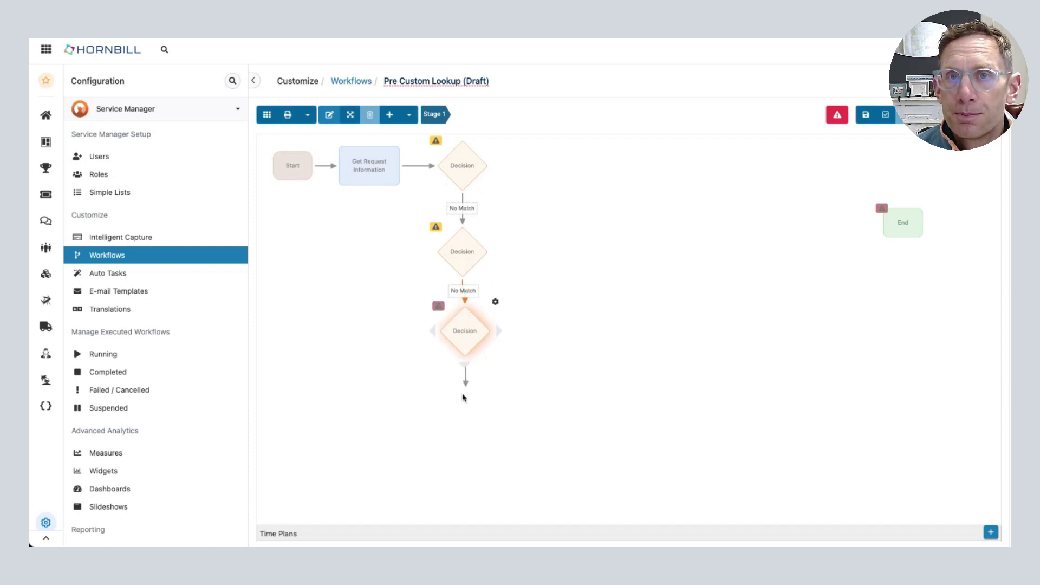
mouse_move(463, 399)
left_mouse_down()
mouse_move(474, 402)
mouse_move(467, 396)
left_mouse_up()
left_click(494, 457)
left_click_drag(469, 446, 689, 486)
left_click(514, 505)
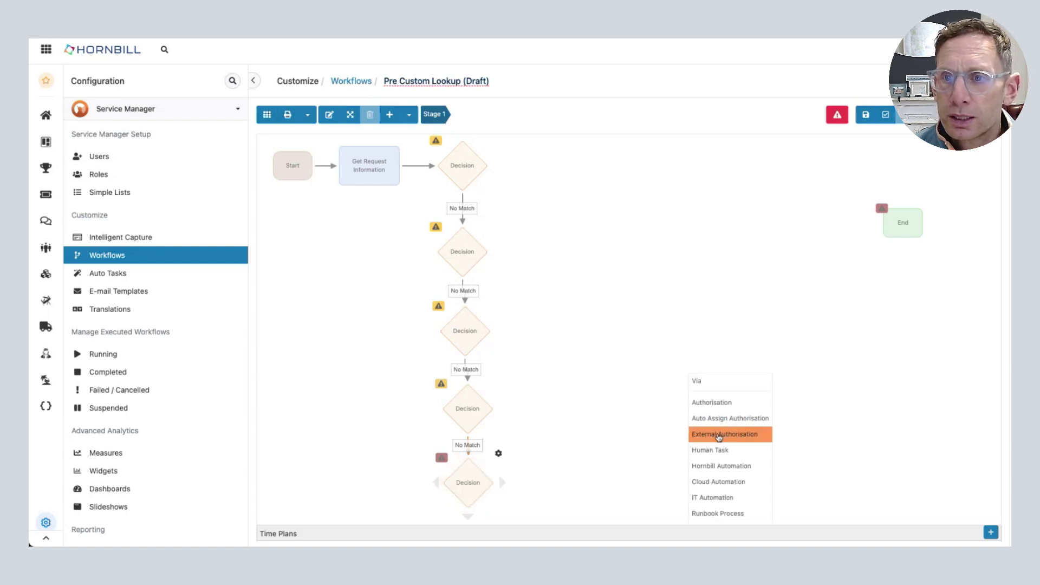
Add Hornbill Automation nodes on the last No Match branch and right of each upper Decision
left_click(729, 466)
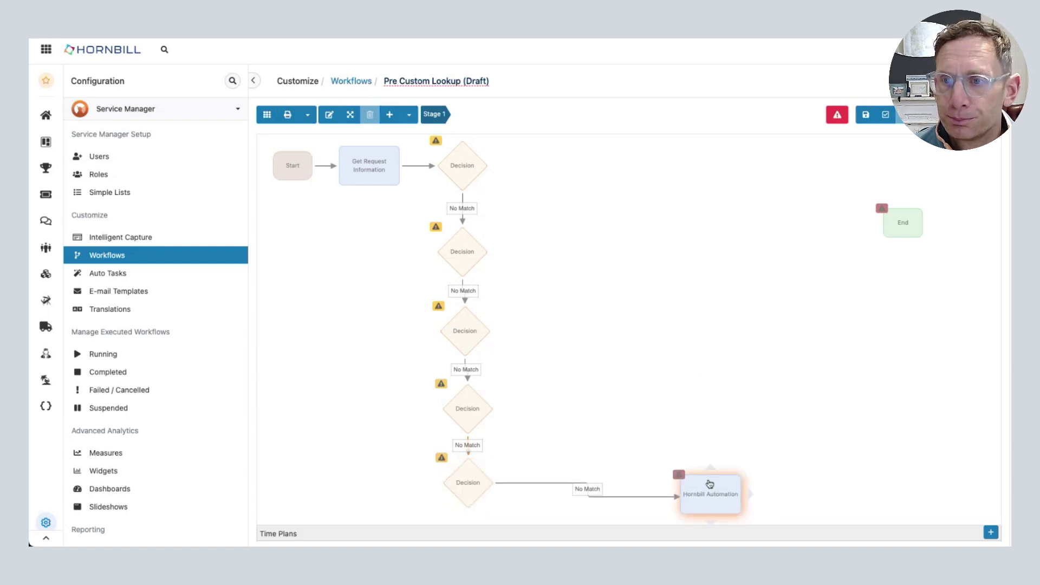
left_click_drag(498, 409, 698, 409)
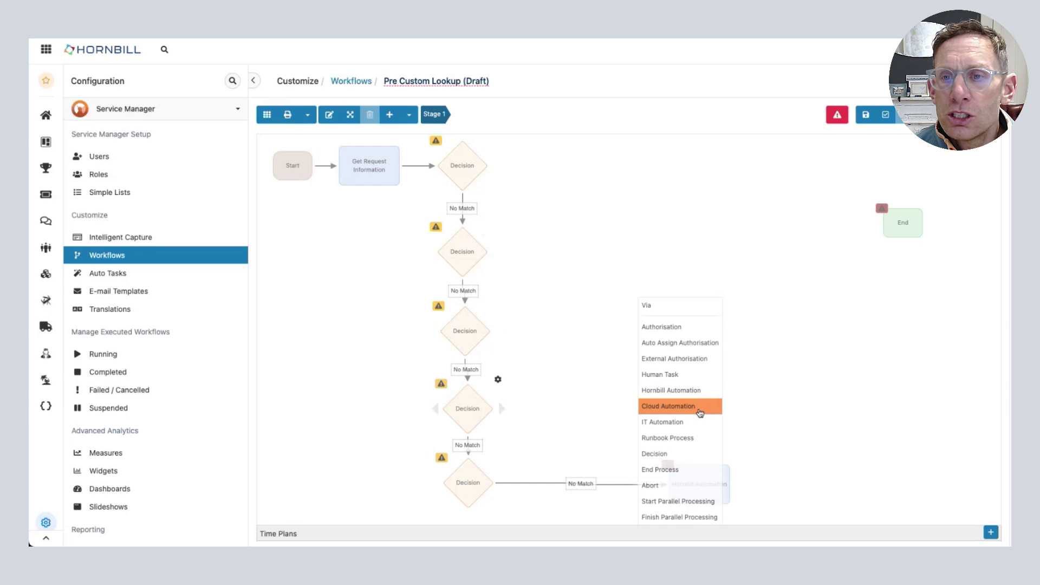
left_click(698, 407)
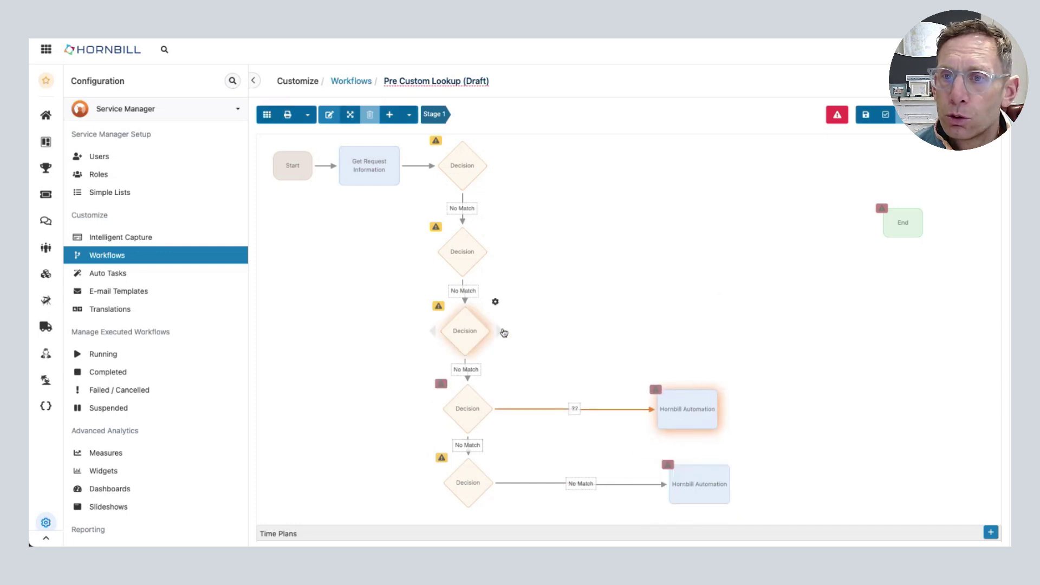
left_click_drag(500, 331, 620, 331)
left_click(667, 310)
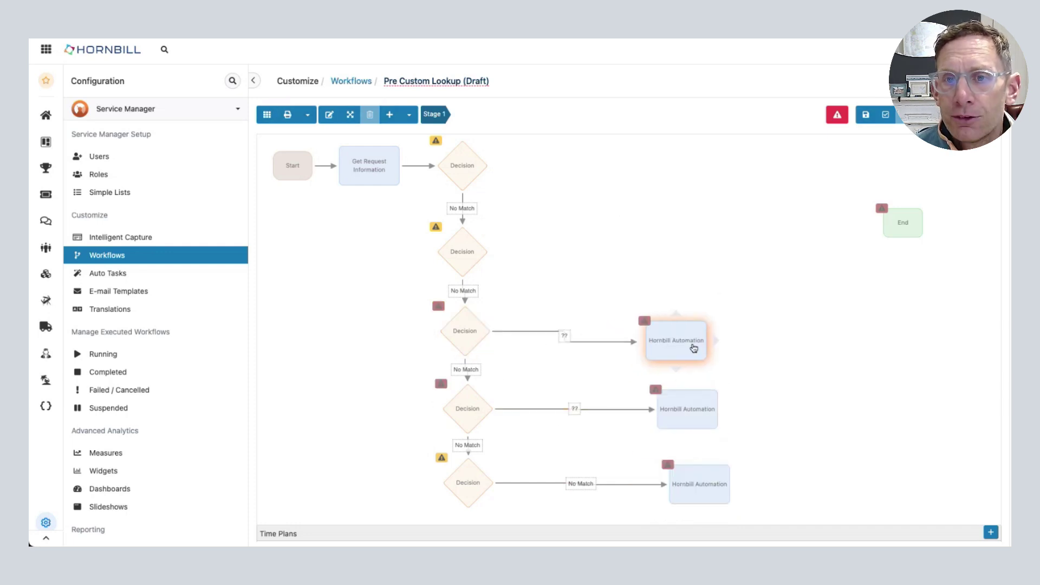
left_click_drag(497, 252, 608, 253)
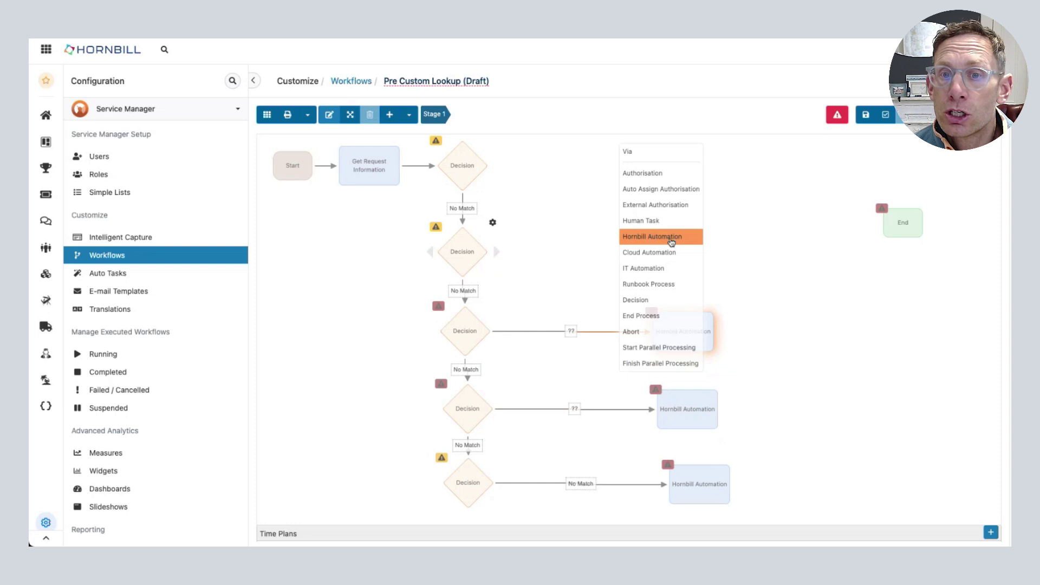
left_click(652, 234)
left_click_drag(495, 169, 666, 167)
left_click(650, 280)
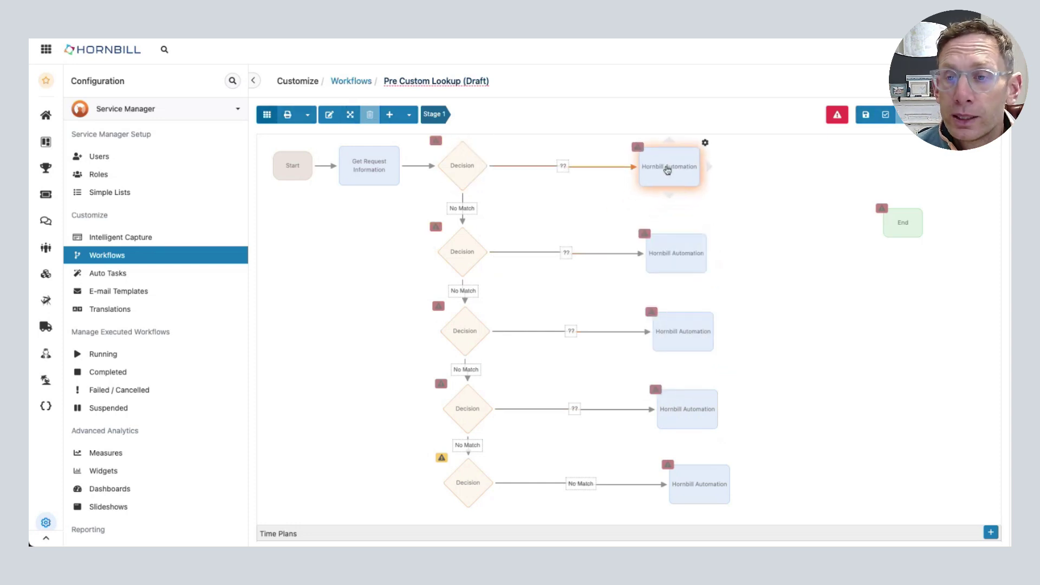
Line the five automation nodes up in a single column
left_click_drag(677, 253, 673, 252)
left_click_drag(680, 325, 673, 325)
left_click_drag(688, 409, 681, 410)
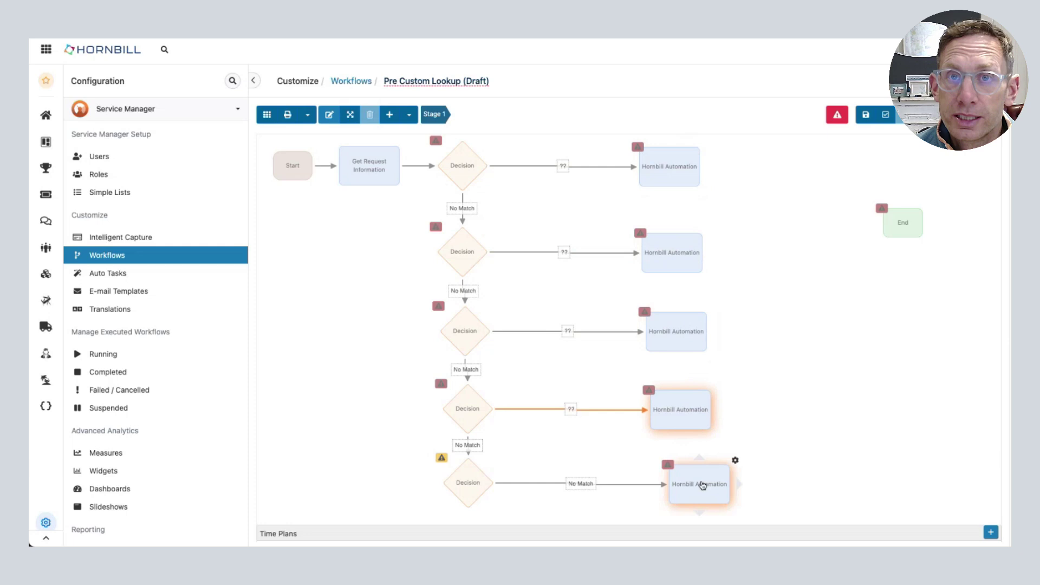
left_click_drag(700, 484, 683, 483)
left_click(705, 143)
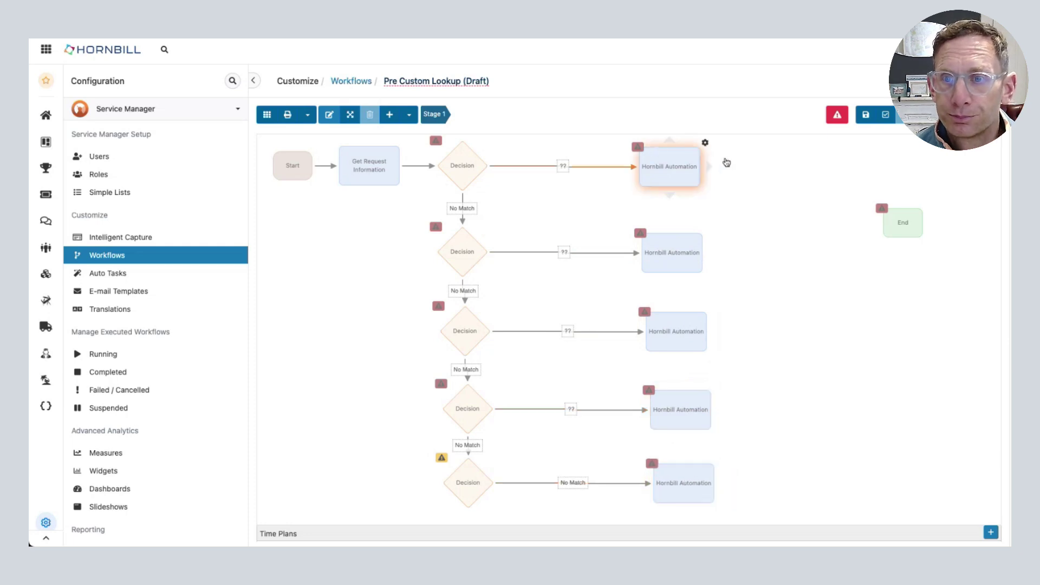
Set the top automation to Entity scope, Requests, Assignment type, Assign to Team task
left_click(852, 270)
left_click(859, 281)
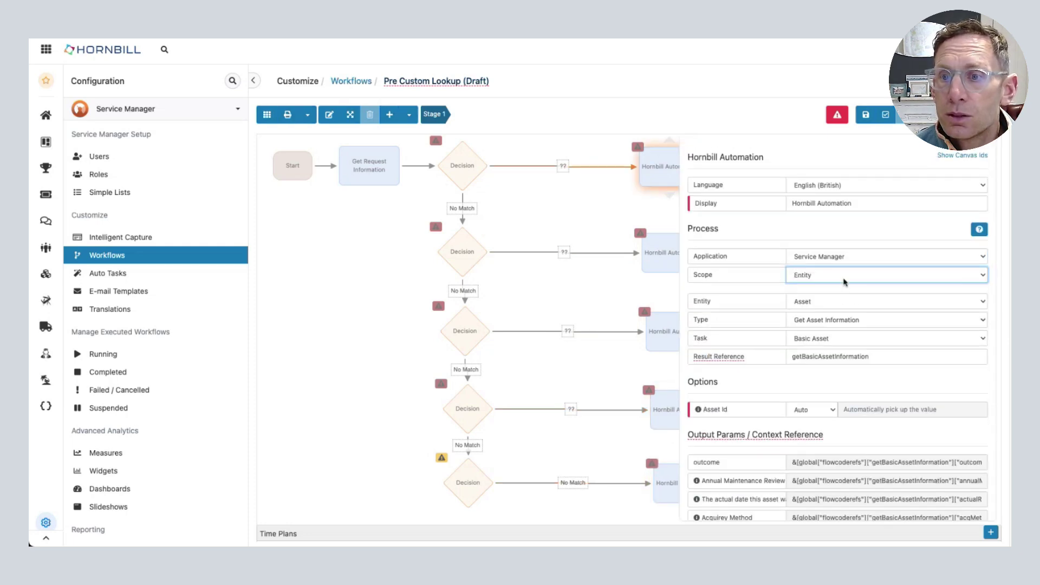
left_click(873, 297)
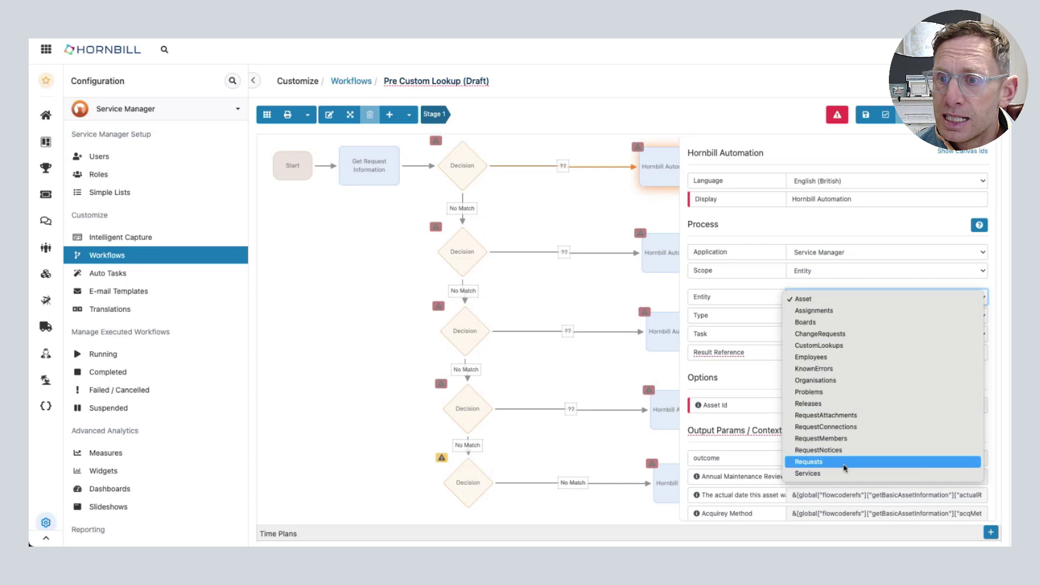
left_click(846, 462)
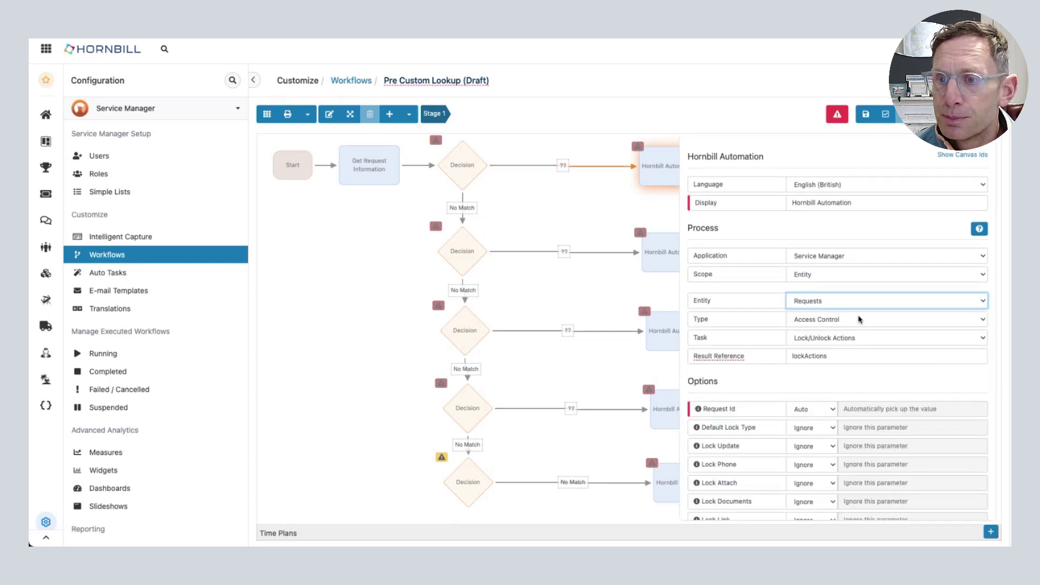
left_click(859, 320)
left_click(853, 353)
left_click(859, 338)
left_click(839, 350)
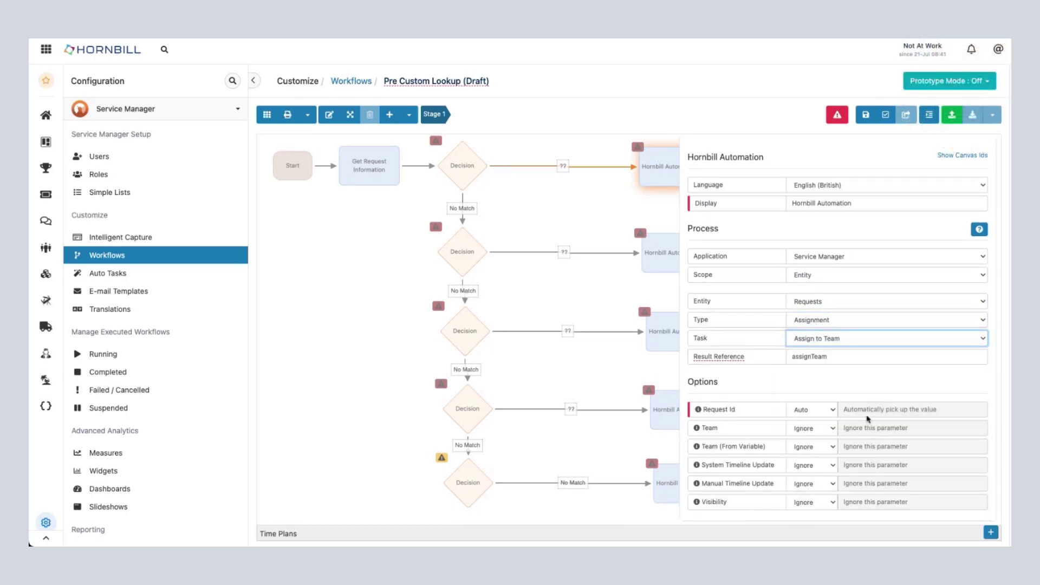
Set the team manually to Service Desk and rename the node Assign to Service Desk
left_click(809, 428)
left_click(807, 406)
left_click(867, 430)
scroll(878, 504, "down", 3)
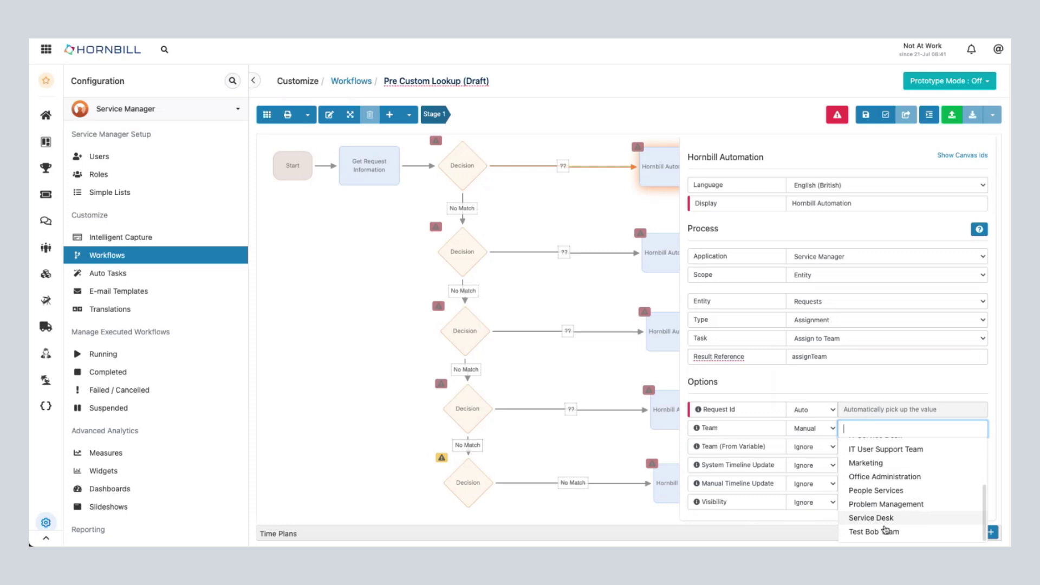
left_click(867, 517)
triple_click(864, 203)
type("Assign to Service Desk")
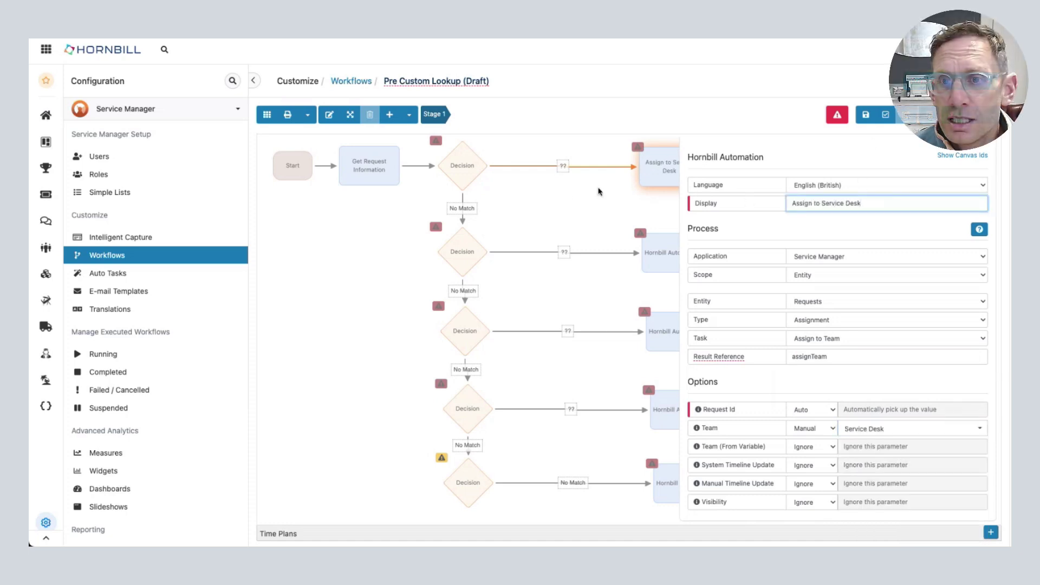
left_click(573, 214)
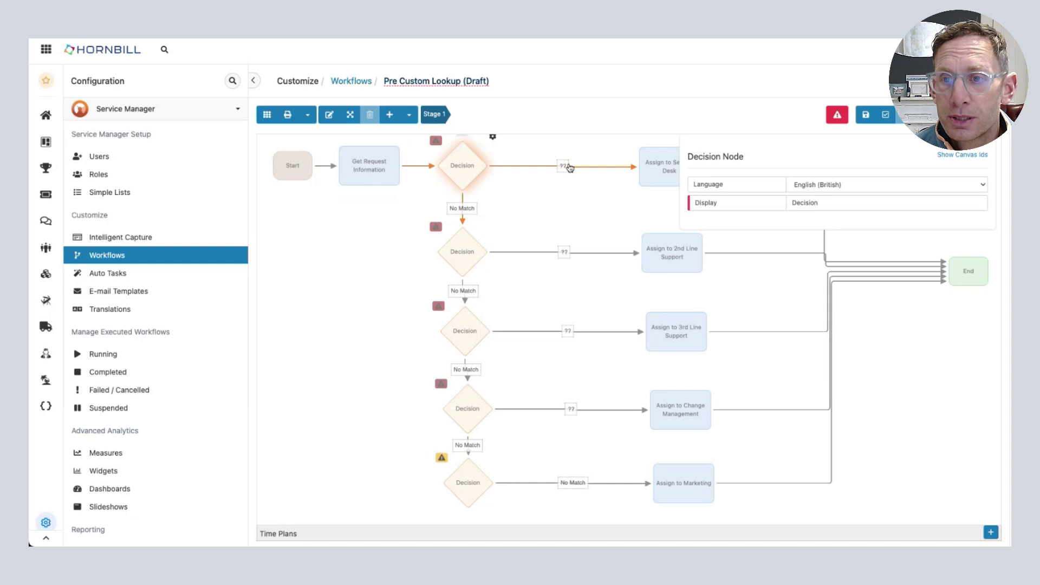
Add a test on Get Request Information's Catalog Item to the first branch's expression
left_click(569, 166)
left_click(962, 280)
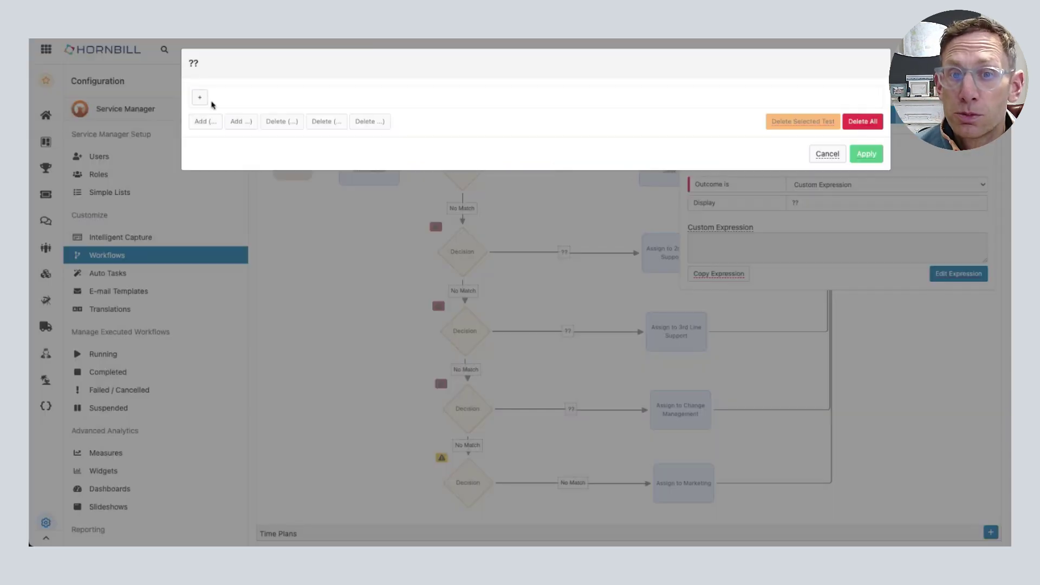
left_click(200, 98)
left_click(196, 178)
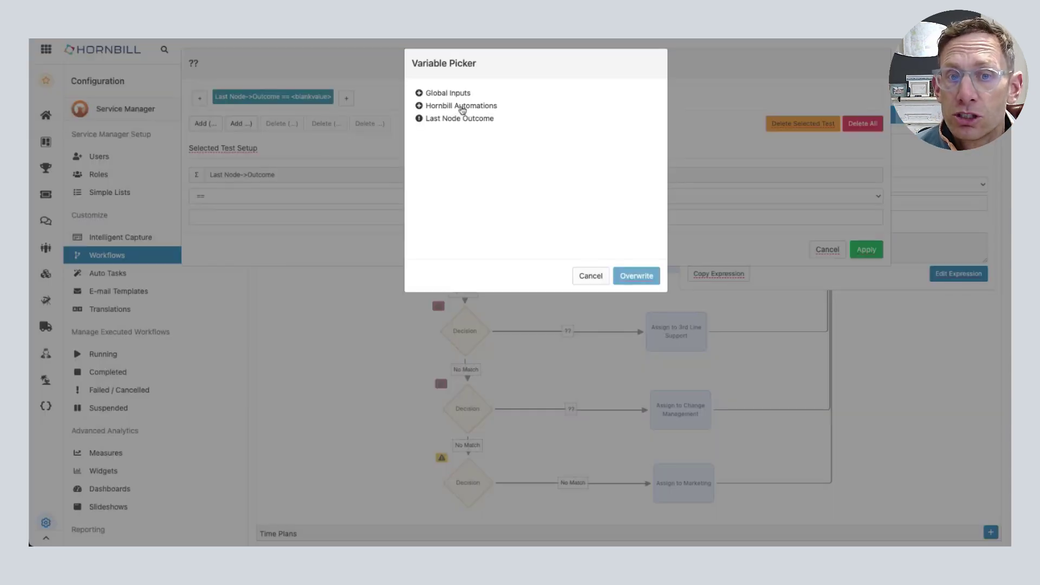
left_click(421, 106)
left_click(435, 117)
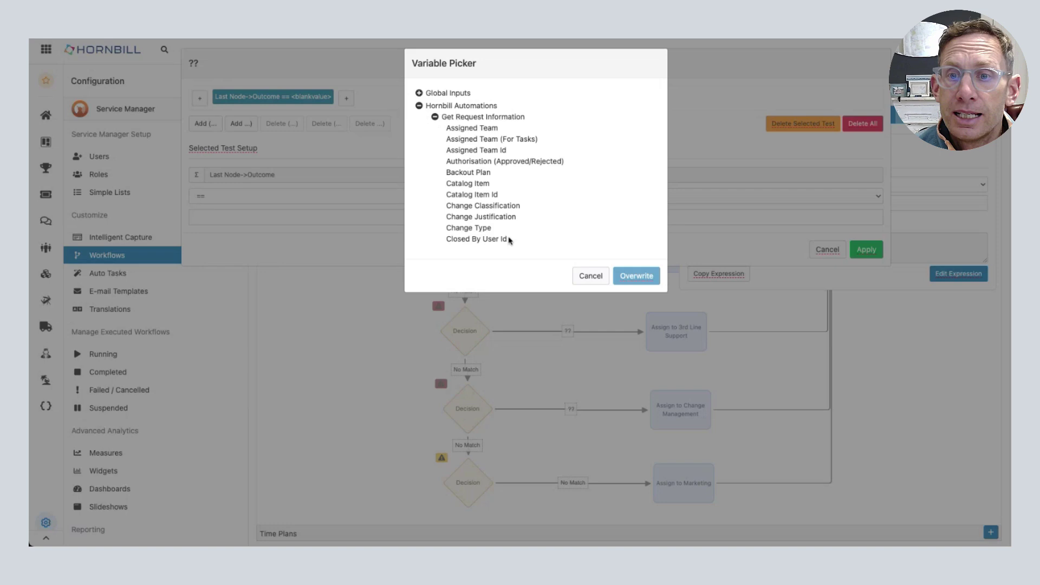
left_click(470, 183)
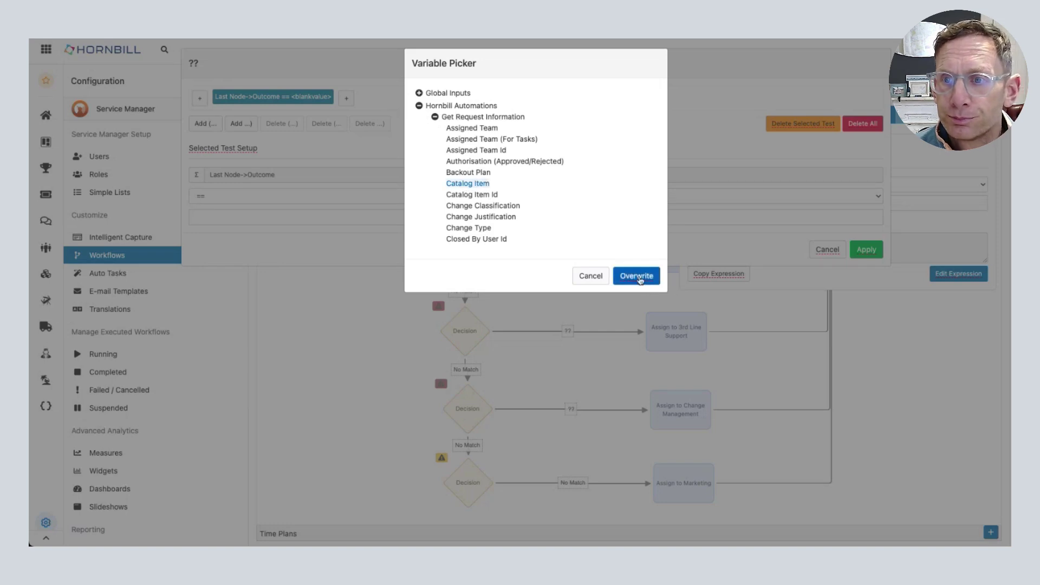
left_click(638, 277)
Compare the Catalog Item against 'Catalog Item 1' and apply the condition
left_click(264, 220)
type("Catalog Item 1")
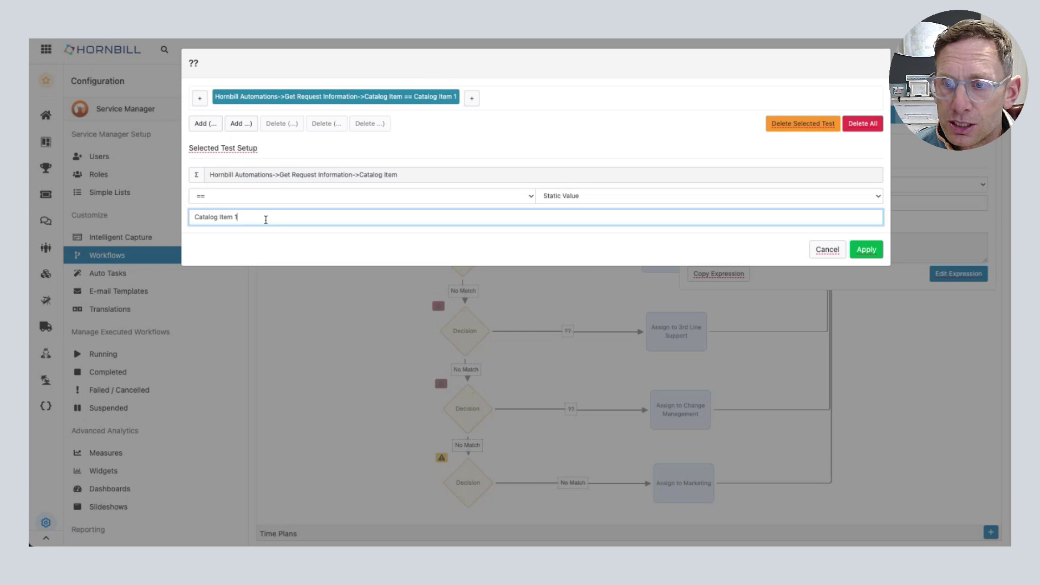
left_click_drag(261, 216, 155, 219)
key("ctrl+c")
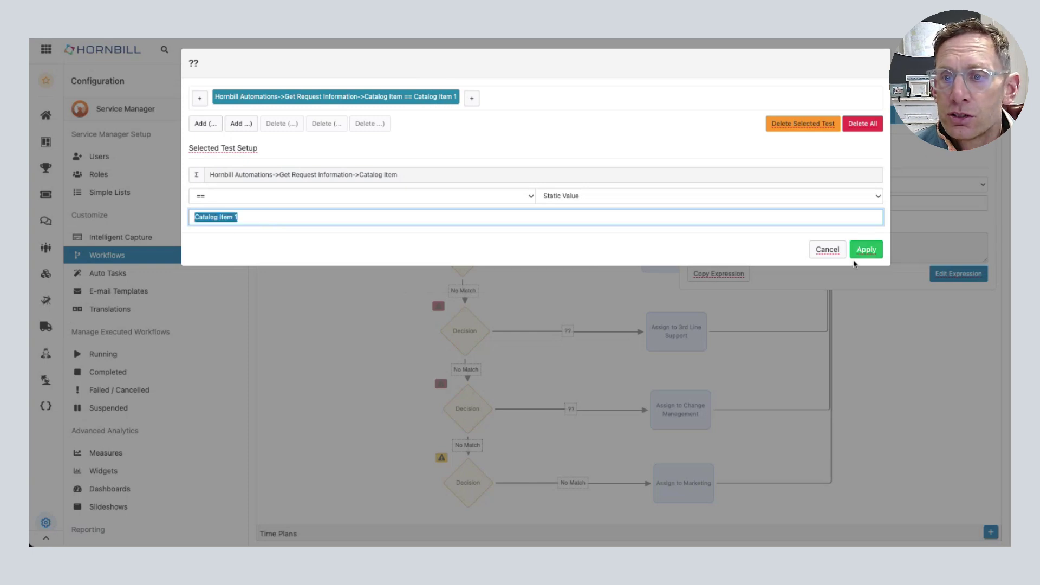
left_click(865, 250)
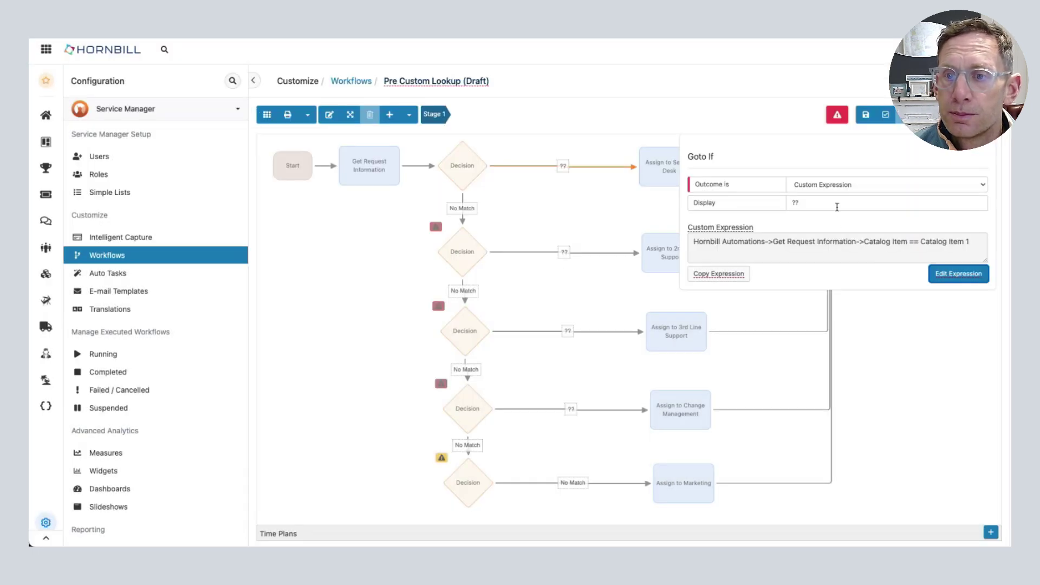
Label the first four decision branches Catalog Item 1 through Catalog Item 4
double_click(837, 207)
key("ctrl+v")
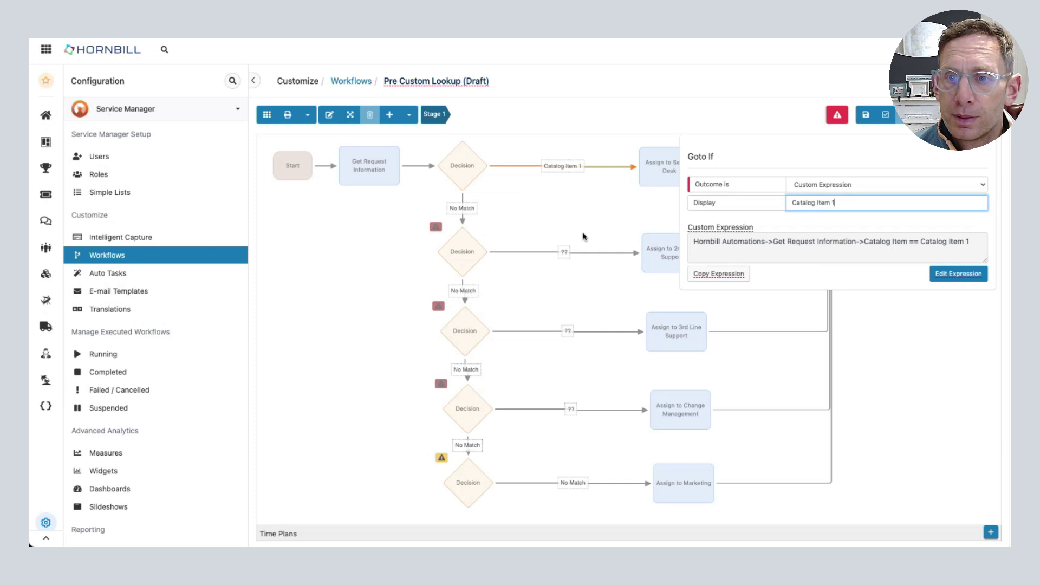
left_click(564, 252)
left_click(718, 203)
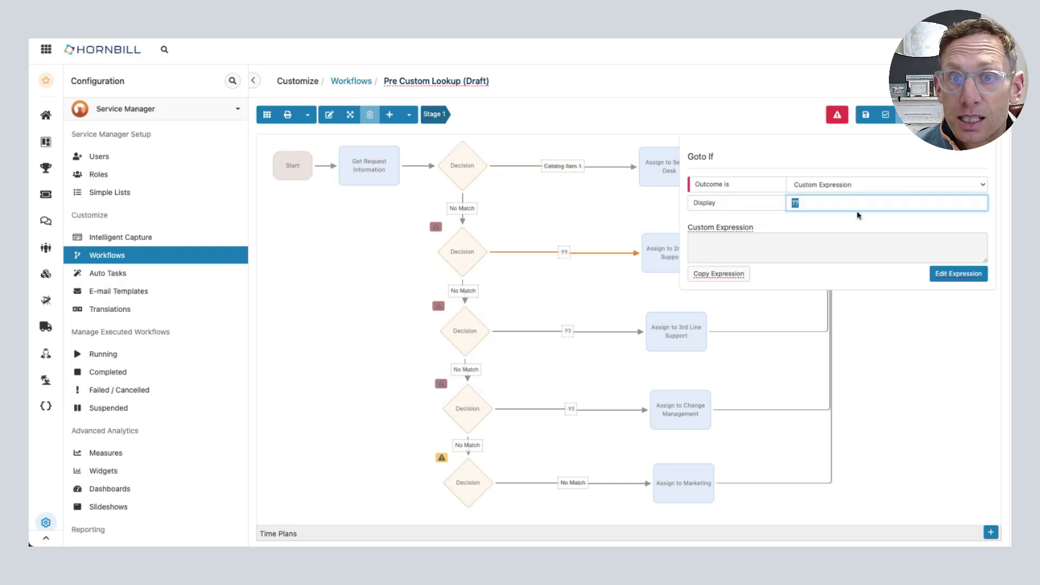
key("ctrl+v")
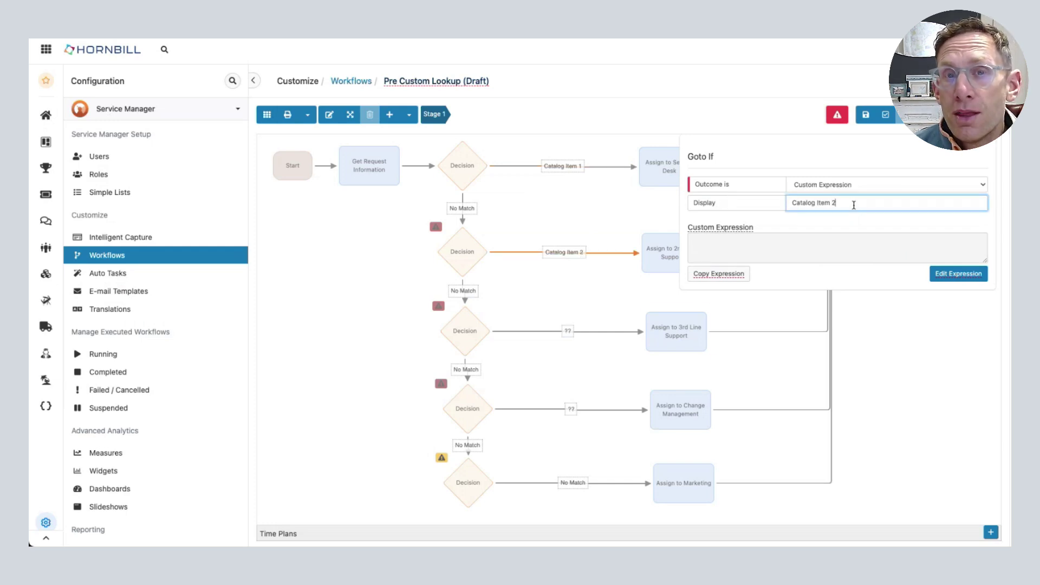
left_click(566, 334)
left_click(794, 208)
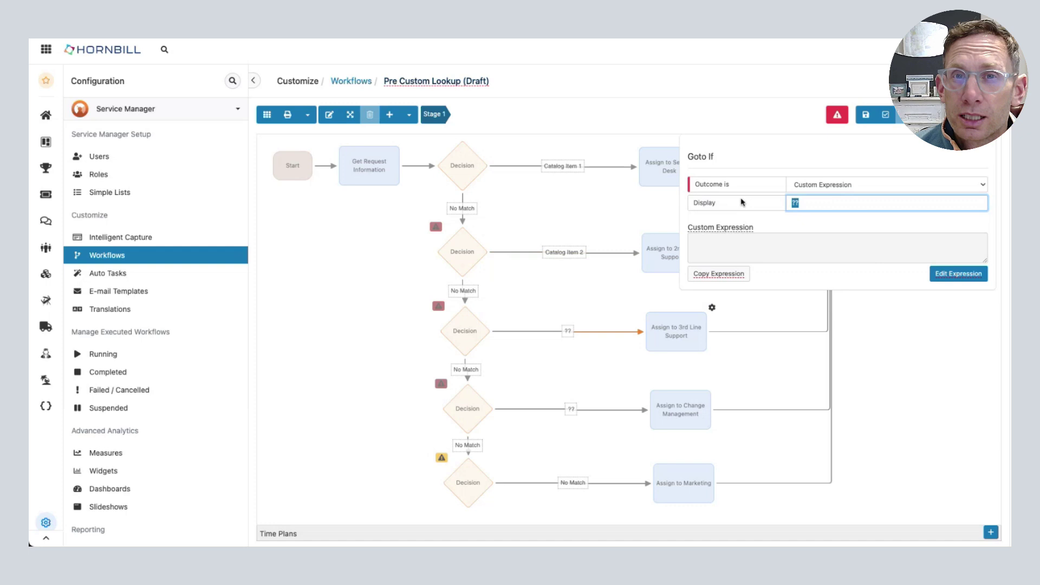
key("ctrl+v")
type("3")
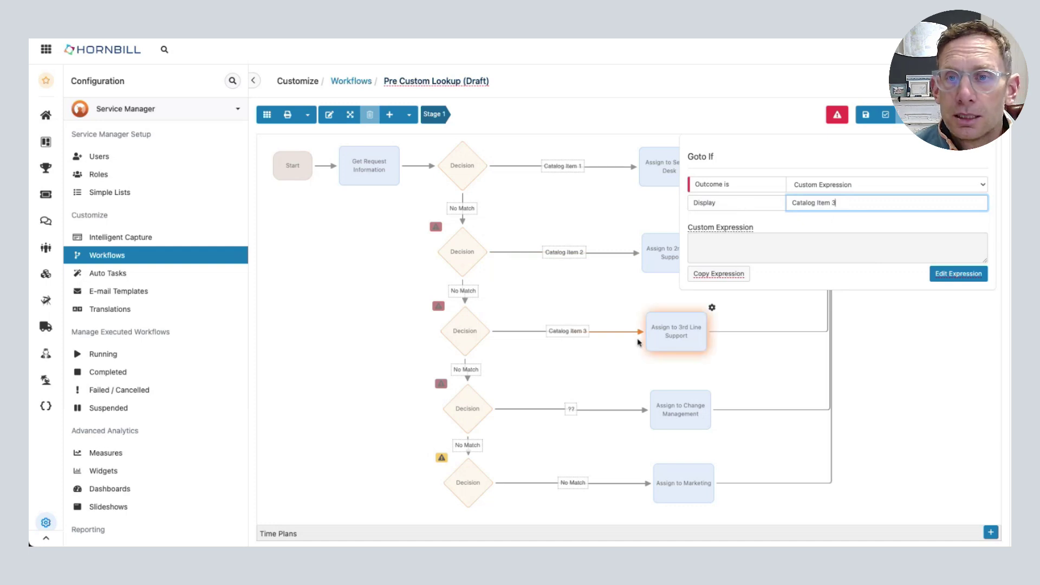
left_click(576, 408)
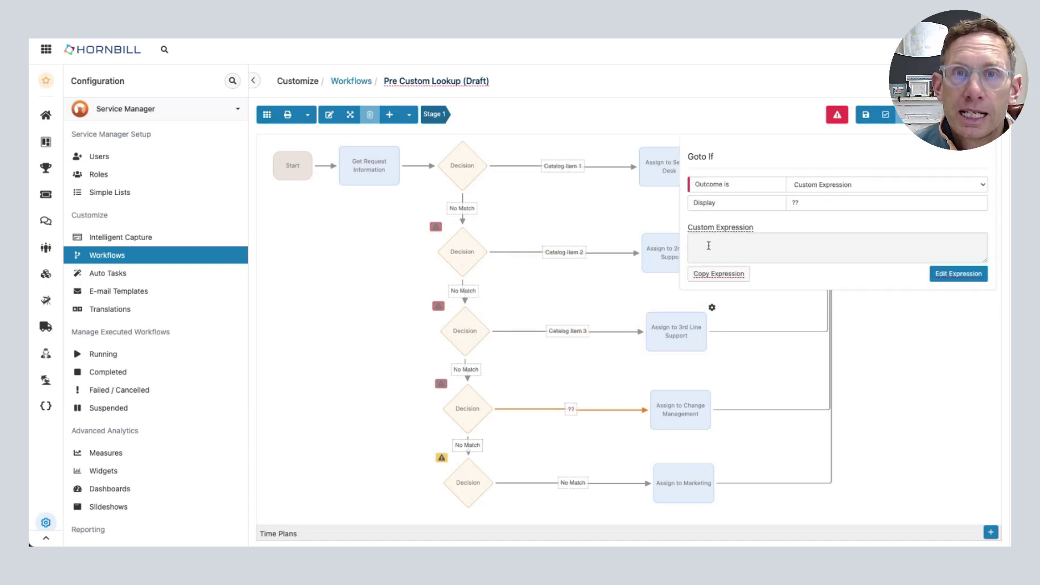
left_click(861, 201)
key("ctrl+v")
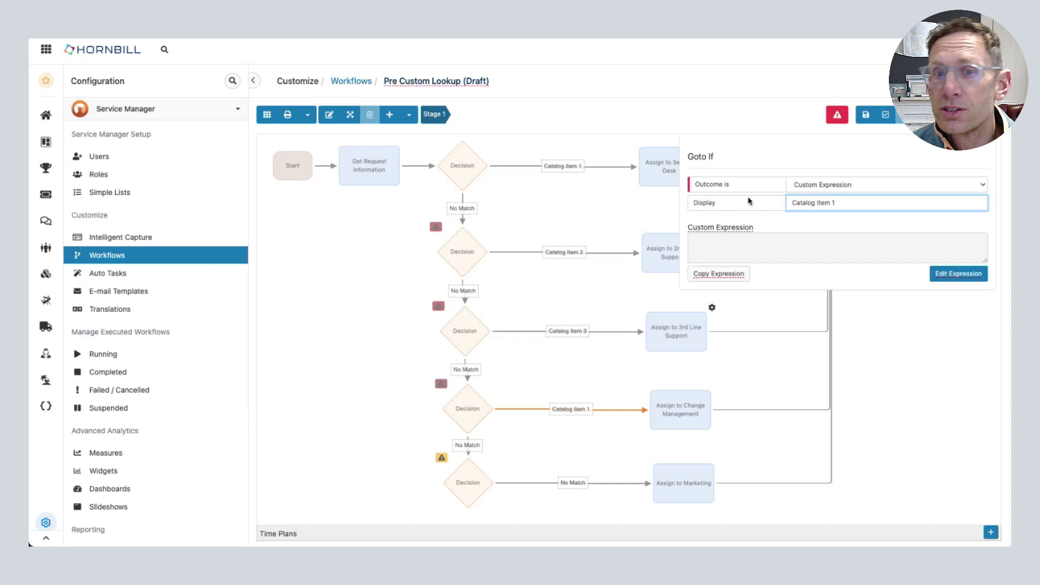
Make the bottom No Match branch a custom expression for Catalog Item 5, then save
left_click(568, 482)
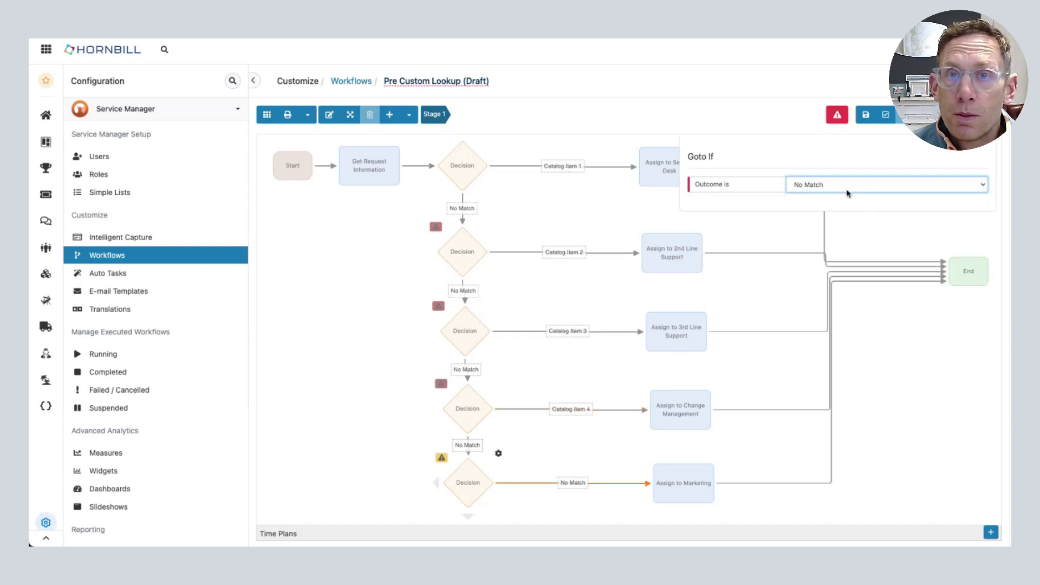
left_click(847, 186)
left_click(846, 197)
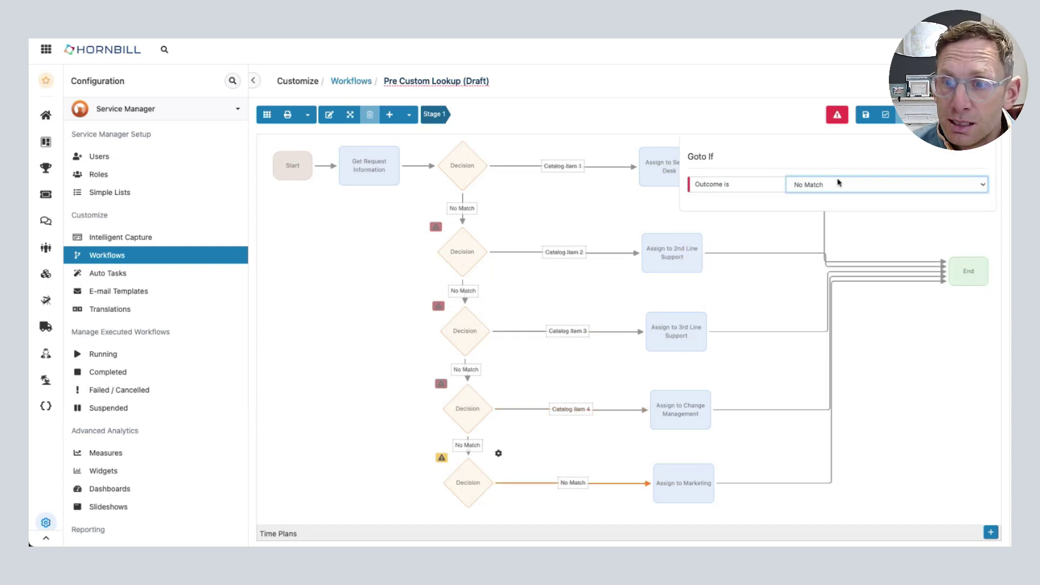
left_click(958, 274)
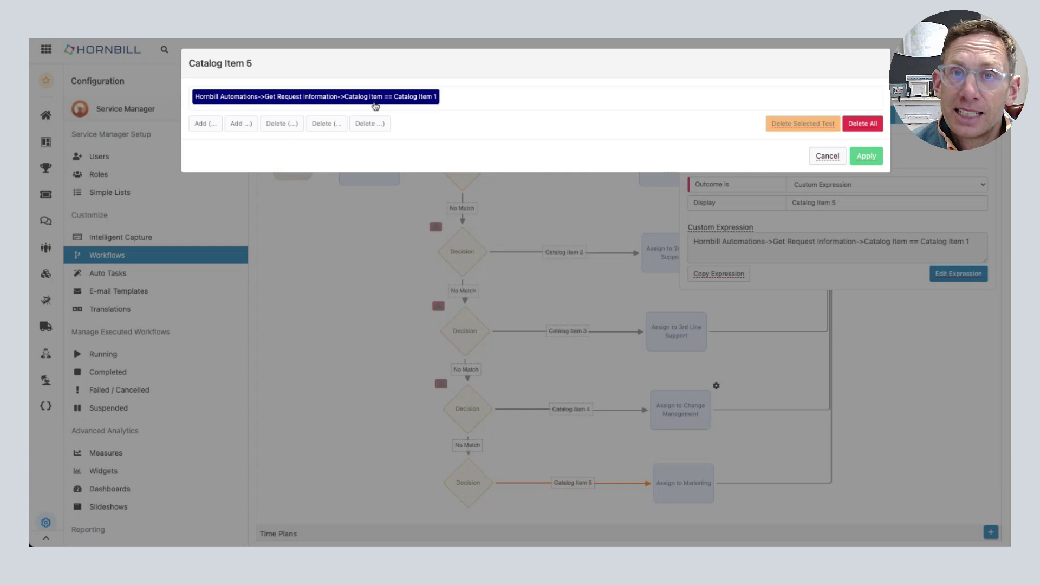
left_click(428, 97)
left_click(263, 216)
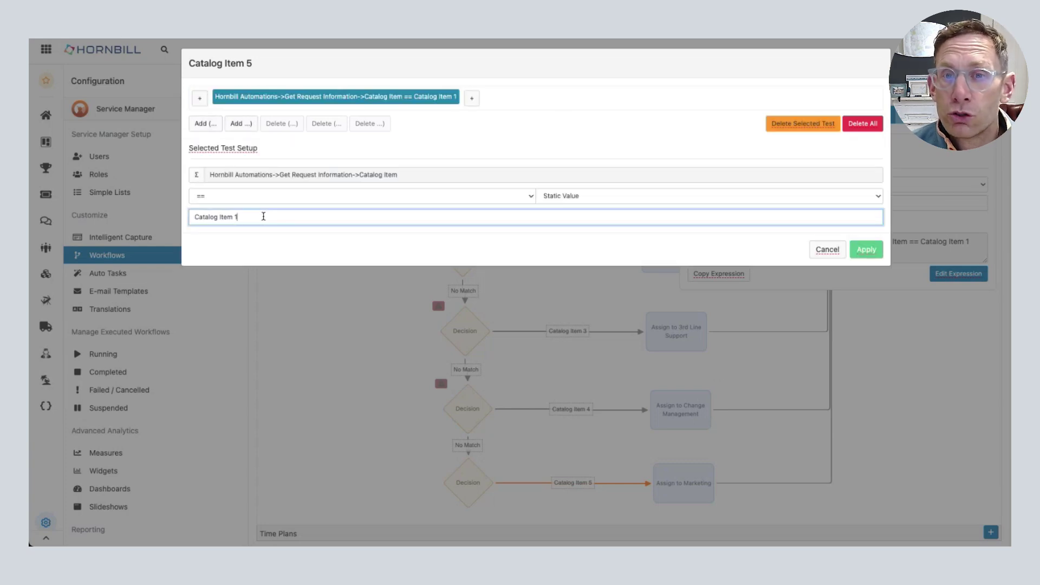
key("BackSpace")
type("5")
left_click(866, 249)
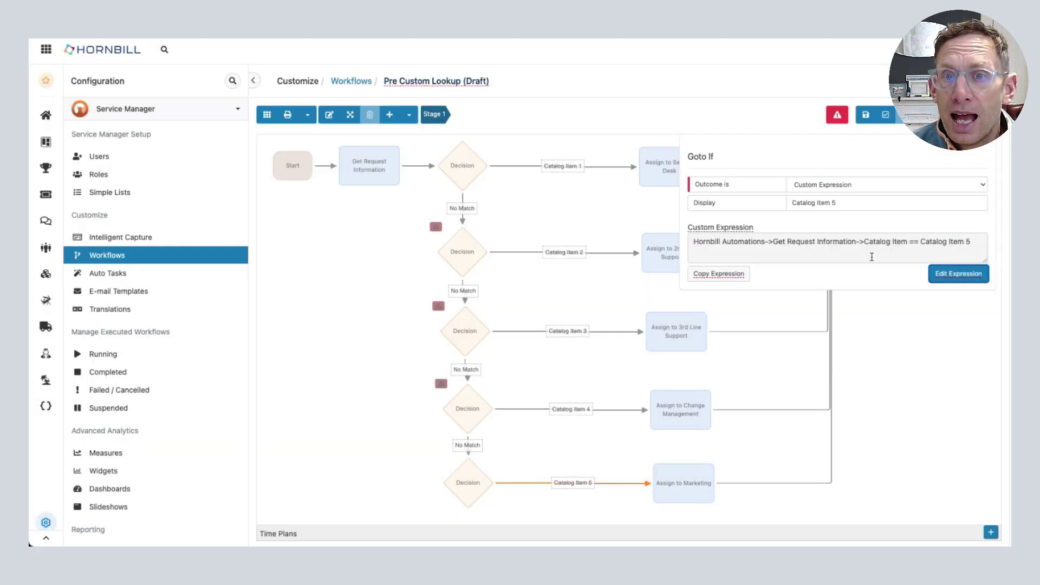
left_click(497, 475)
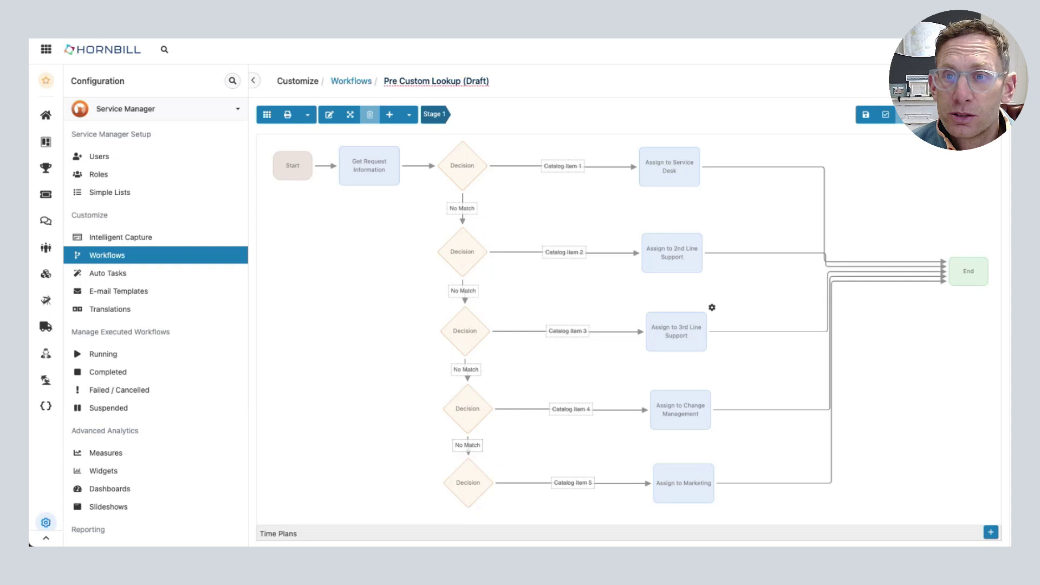
left_click(866, 115)
Validate and save the workflow
left_click(885, 116)
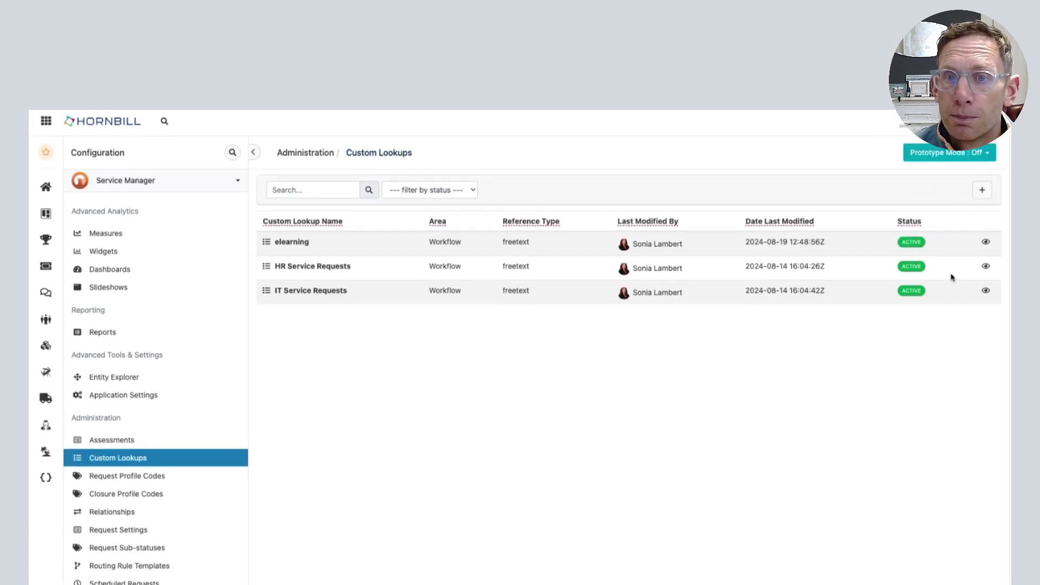
Create the active Workflow lookup 'Team Assignment' with reference type Service Catalog Item
left_click(982, 191)
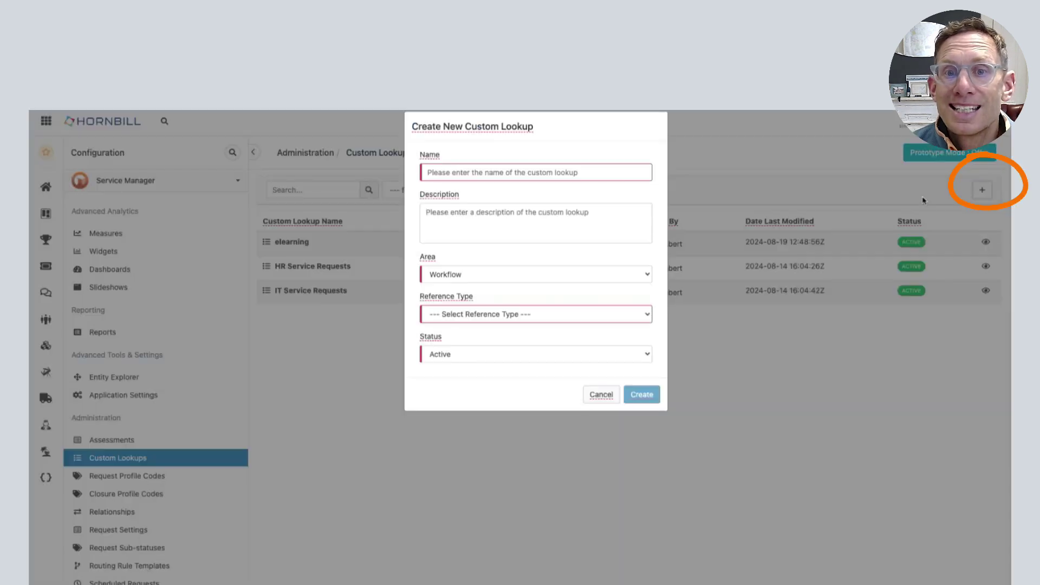
left_click(513, 180)
type("Te")
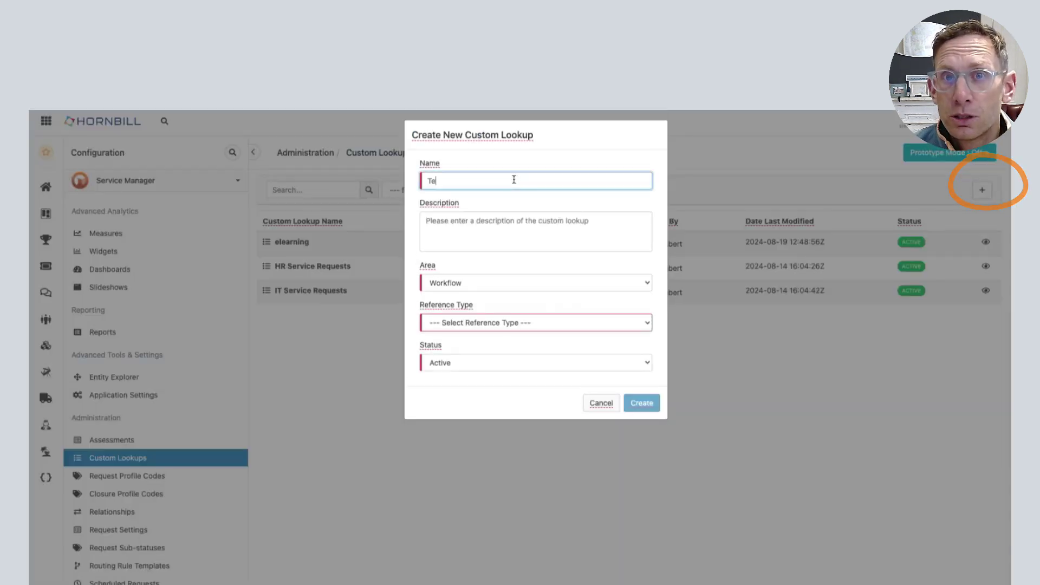
type("am Assignment")
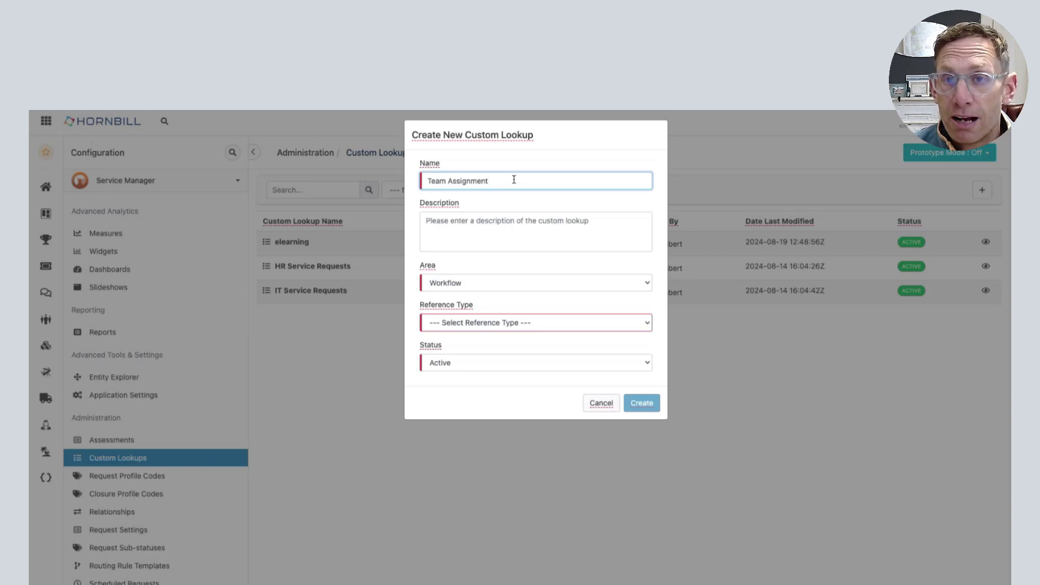
left_click(455, 285)
left_click(469, 284)
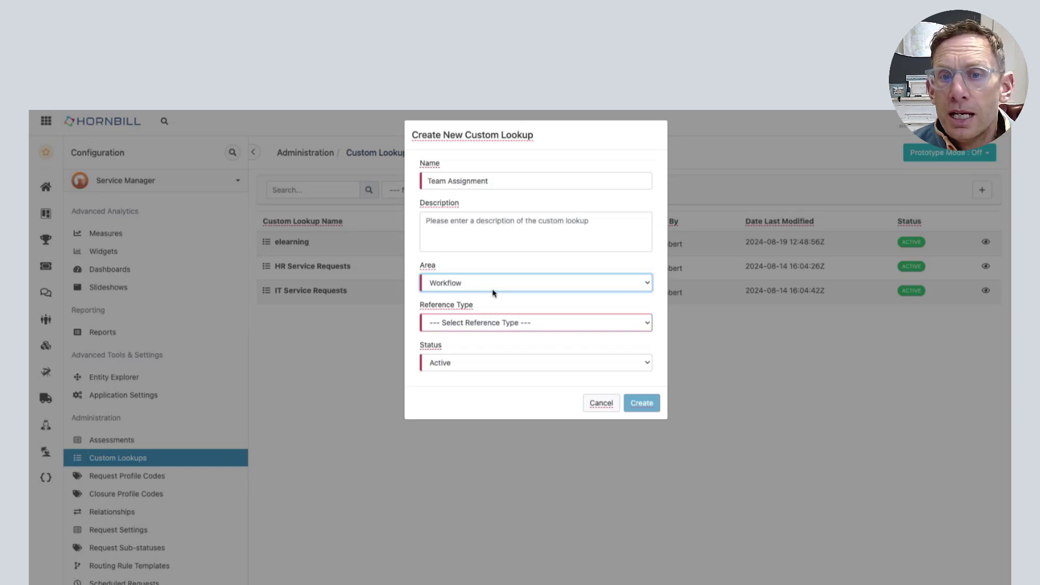
left_click(512, 322)
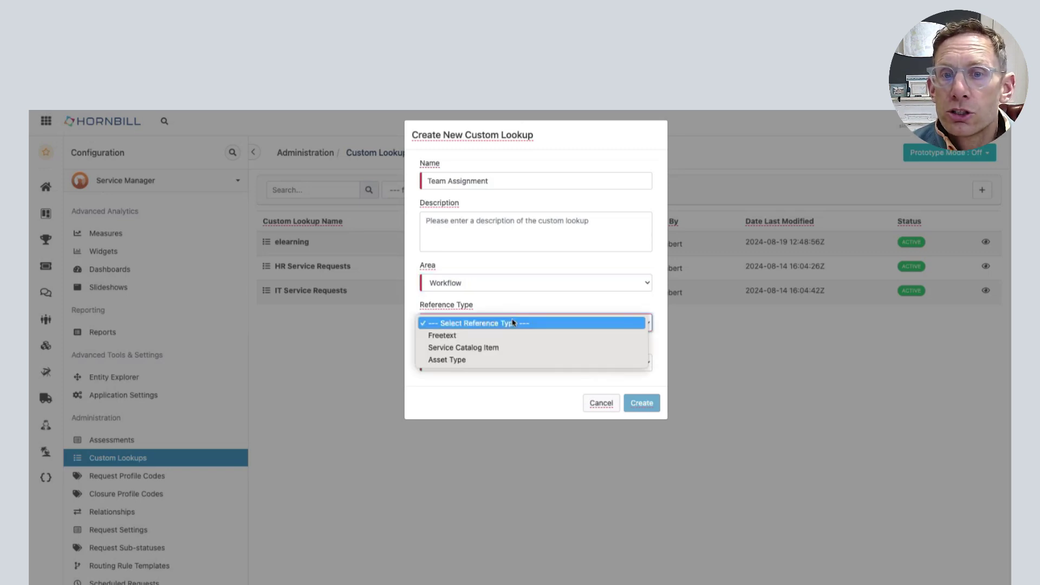
left_click(471, 348)
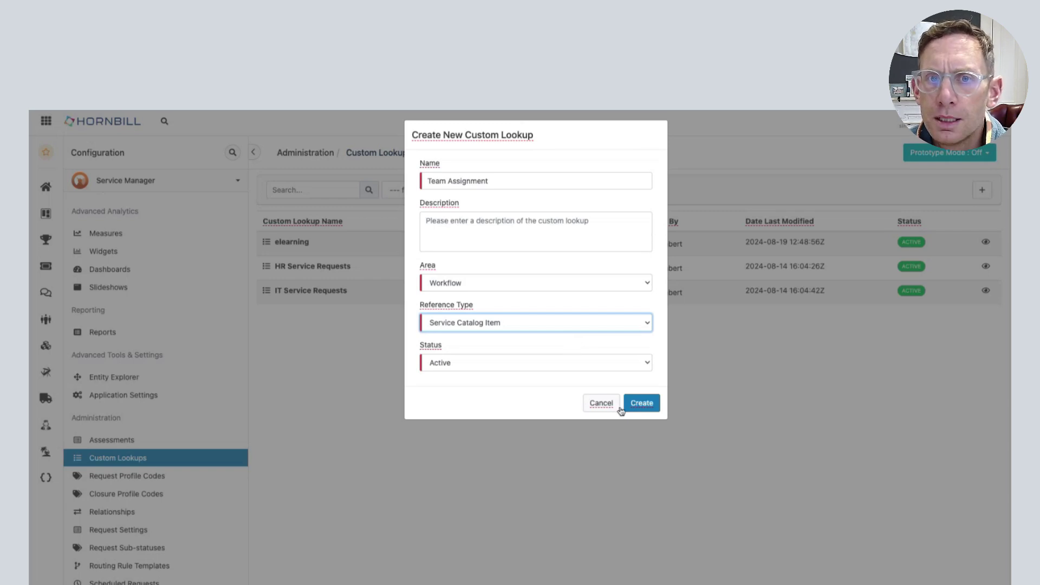
left_click(643, 405)
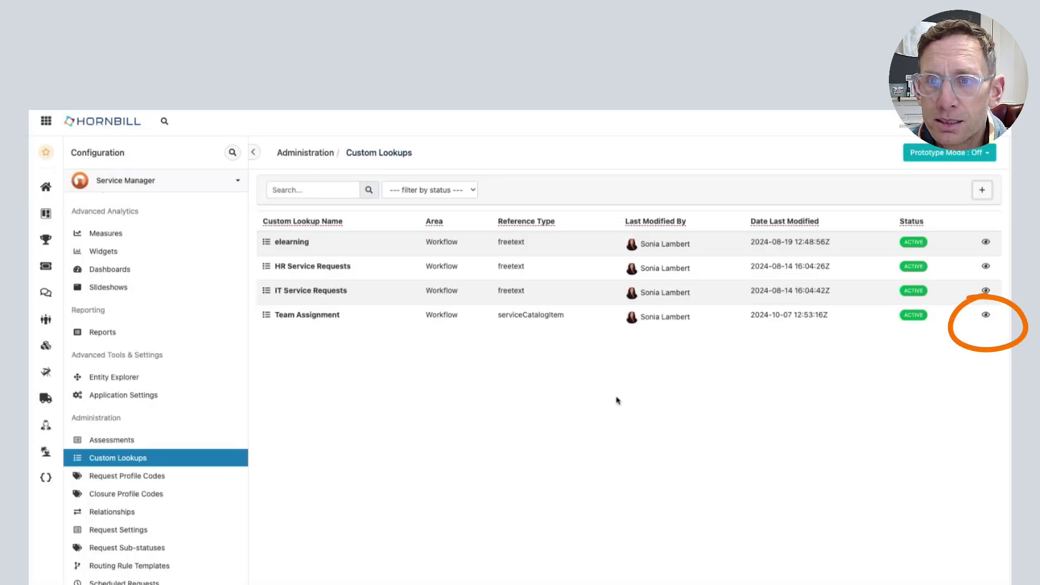
In Team Assignment's records, start a new record with reference 'Catalog Item 1'
left_click(986, 315)
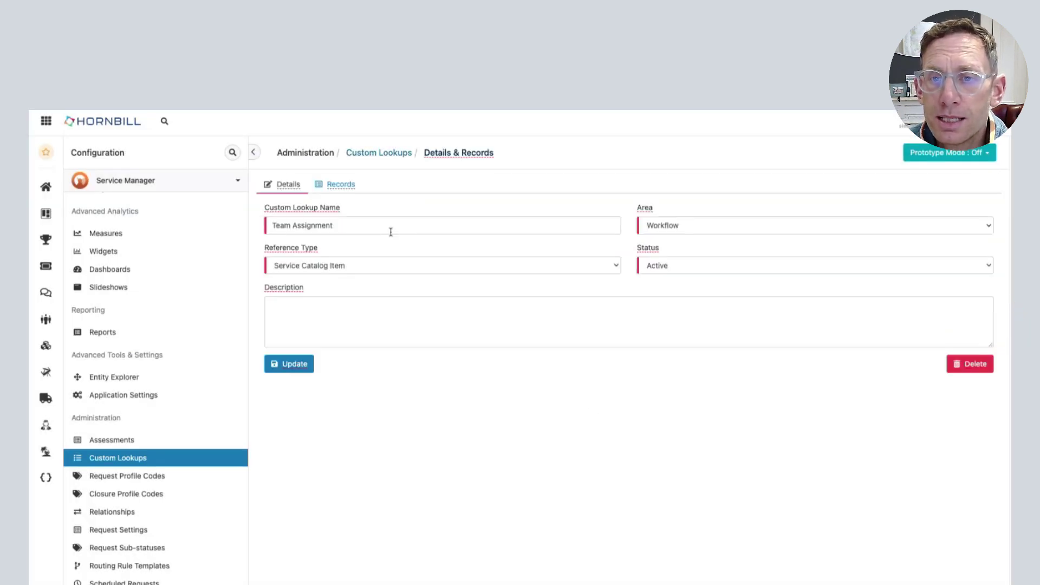
left_click(339, 185)
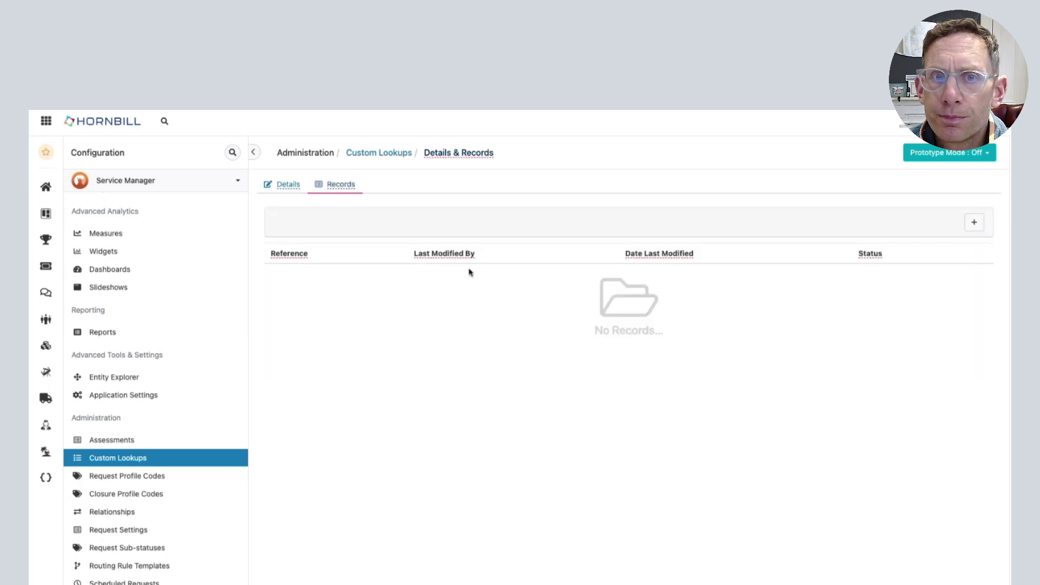
left_click(974, 224)
left_click(279, 182)
type("C")
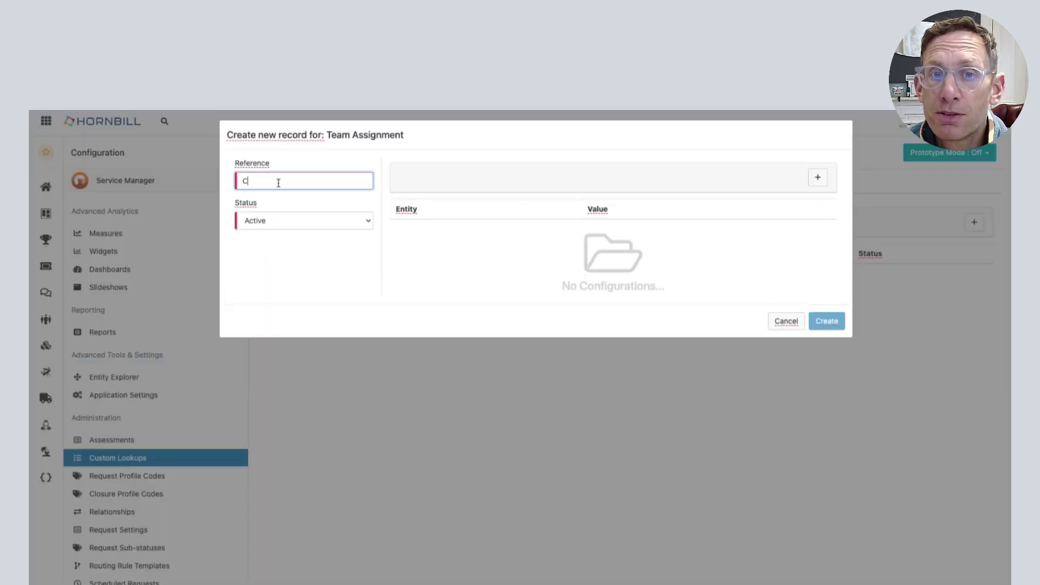
type("atalog Item 1")
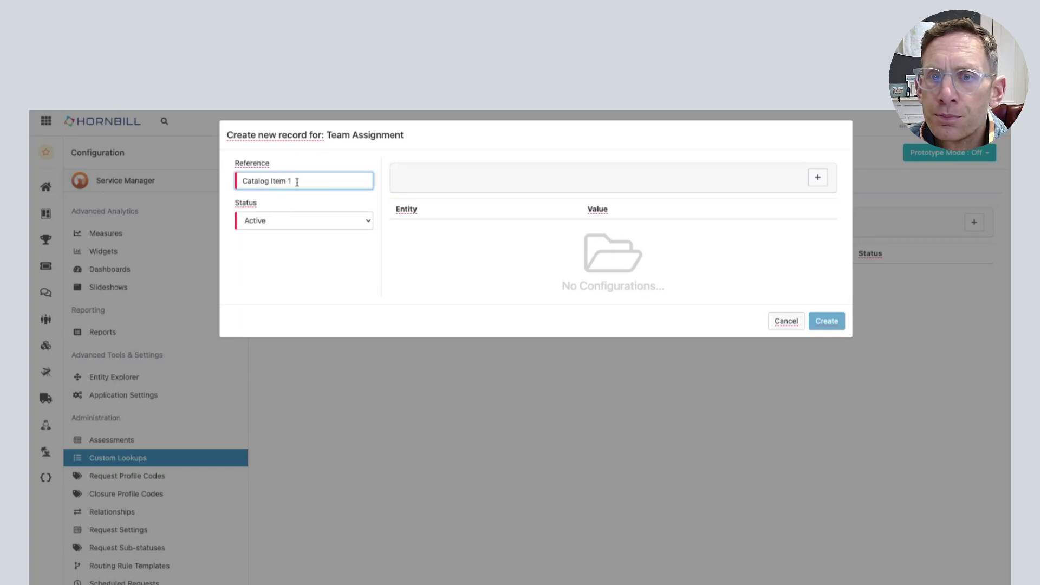
left_click_drag(297, 182, 220, 185)
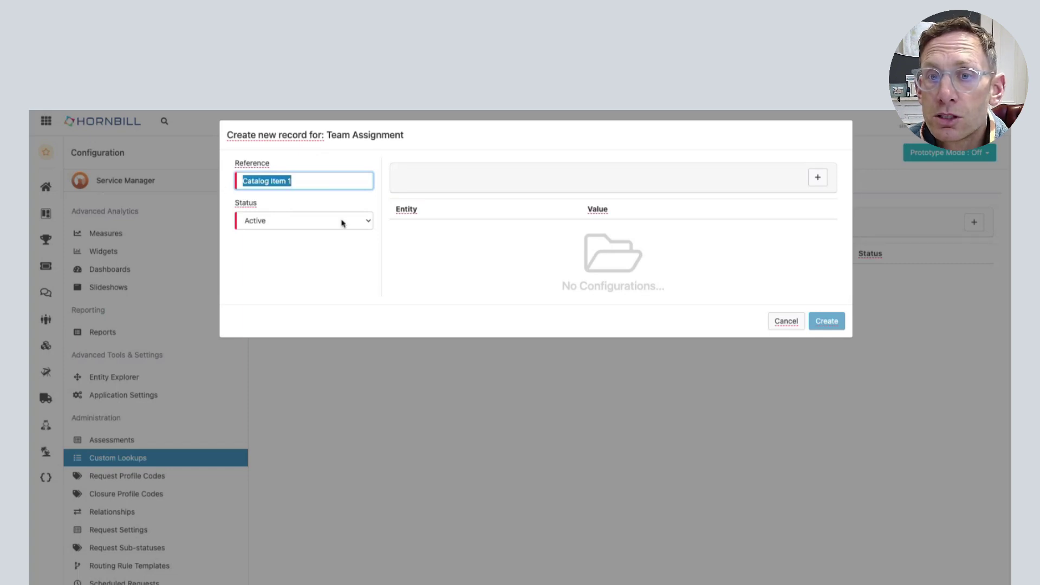
Map the record's Team entity to Service Desk and create it
left_click(818, 177)
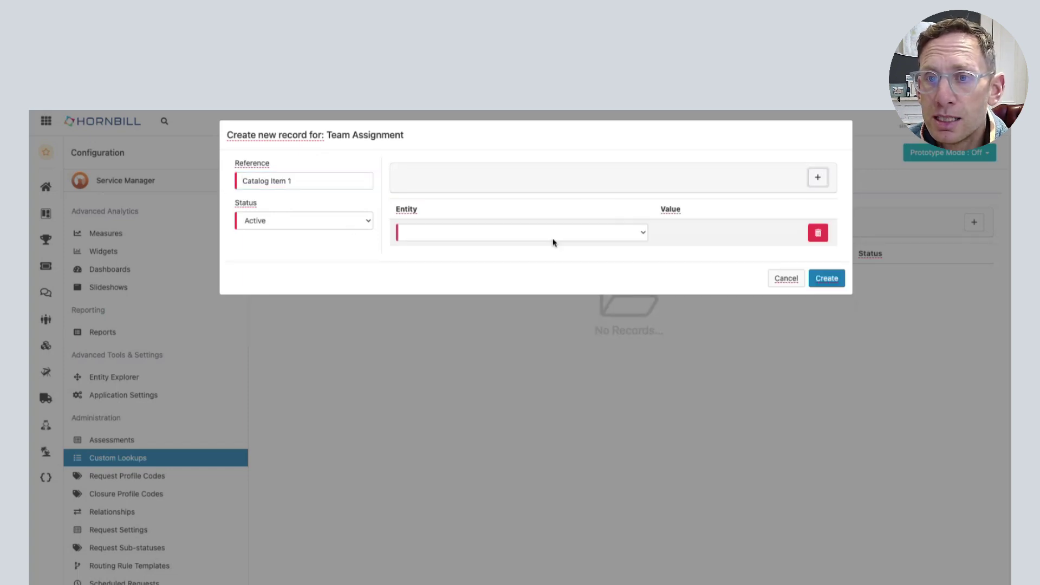
left_click(492, 233)
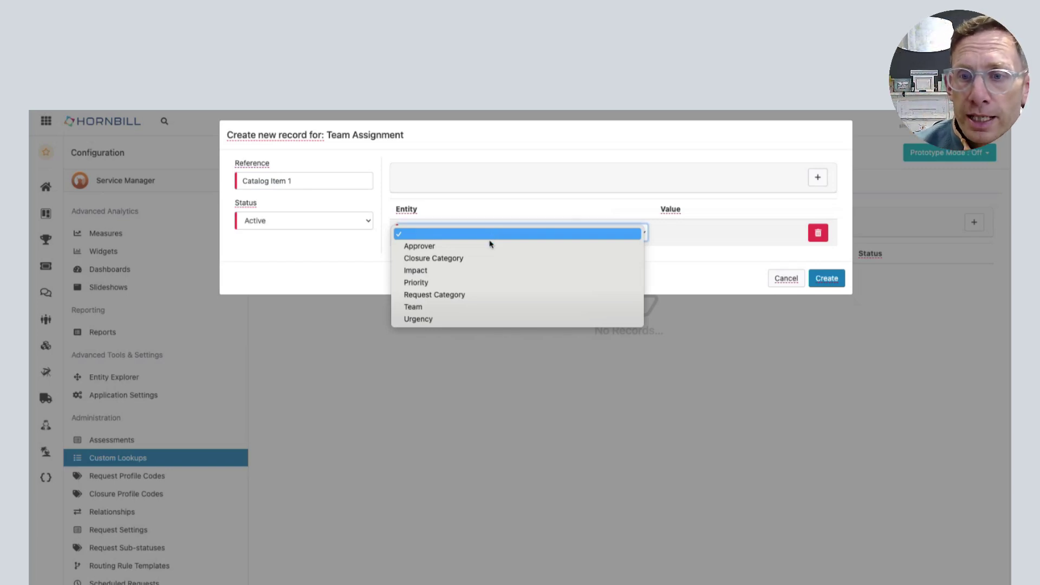
left_click(474, 309)
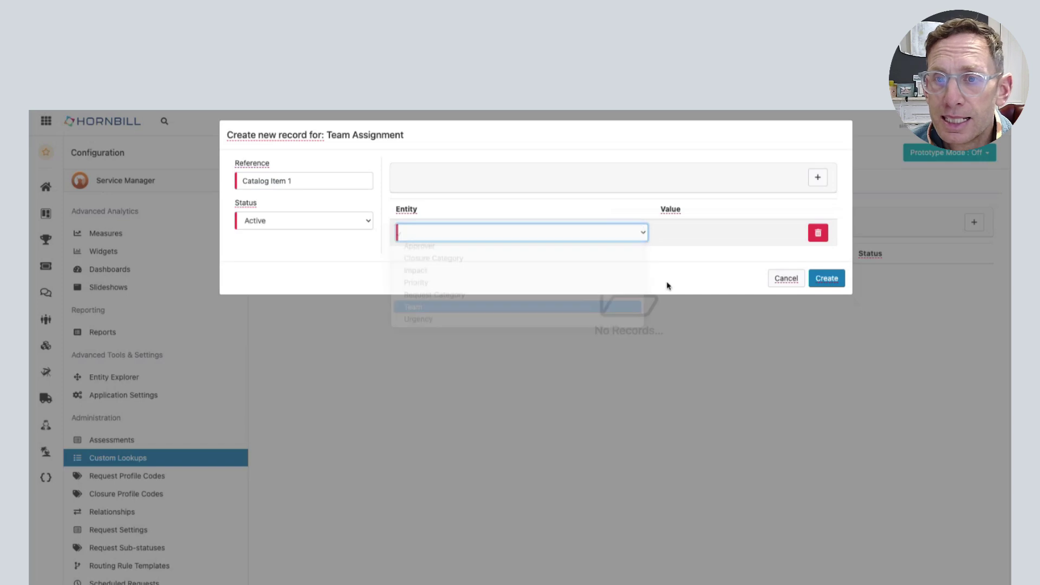
left_click(680, 231)
scroll(666, 482, "down", 5)
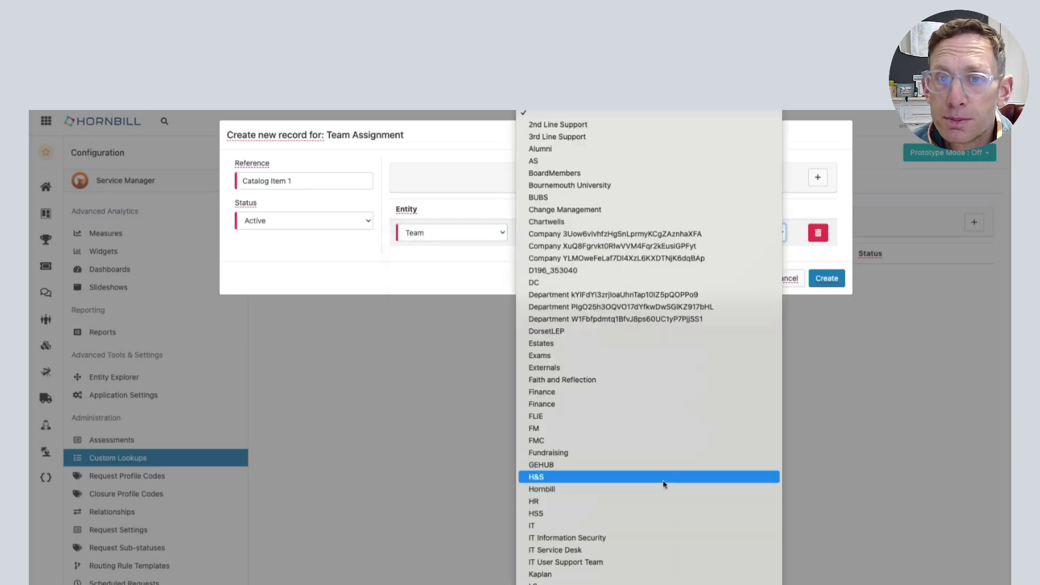
left_click(602, 571)
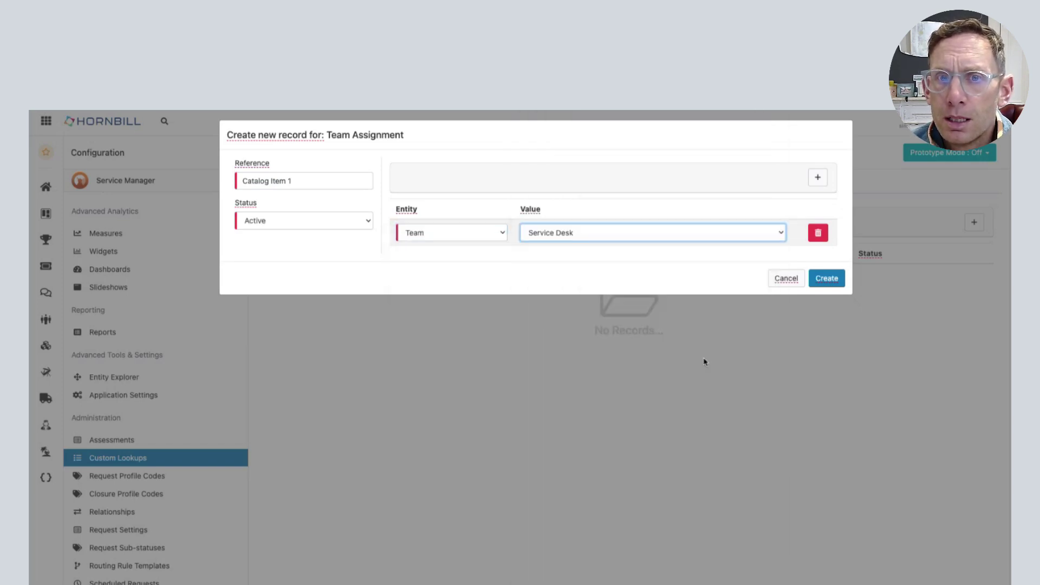
left_click(825, 278)
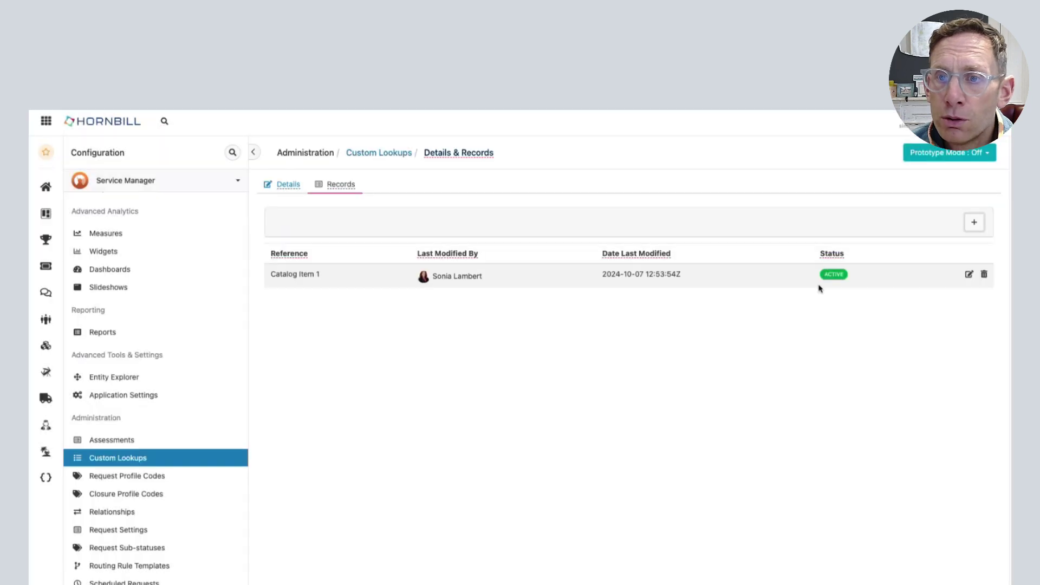
Add record 'Catalog Item 2' mapping the Team entity to 2nd Line Support
left_click(974, 222)
left_click(297, 180)
type("Catalog Item 2")
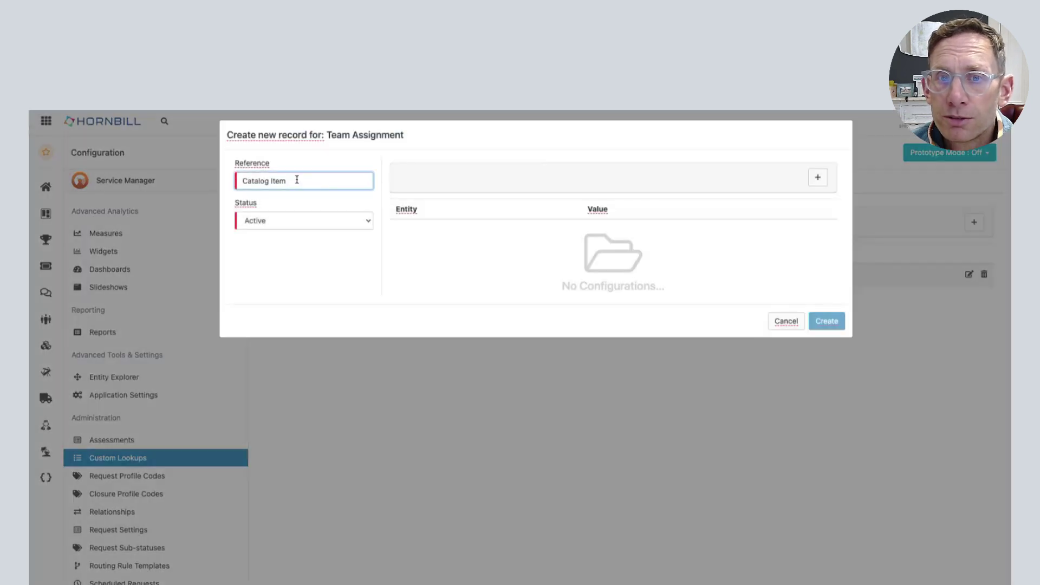
left_click(818, 178)
left_click(520, 233)
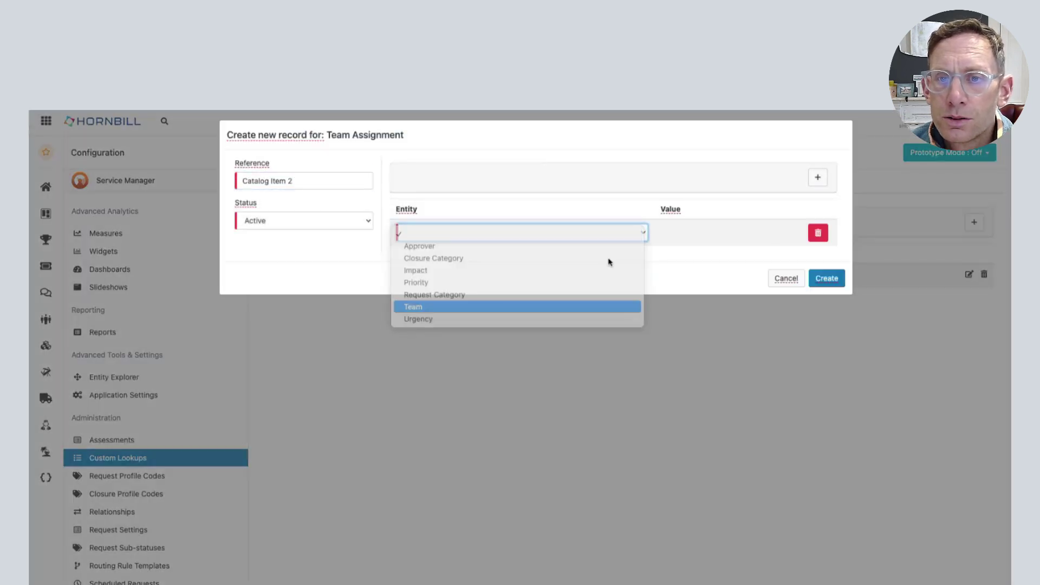
left_click(596, 304)
left_click(666, 235)
left_click(660, 246)
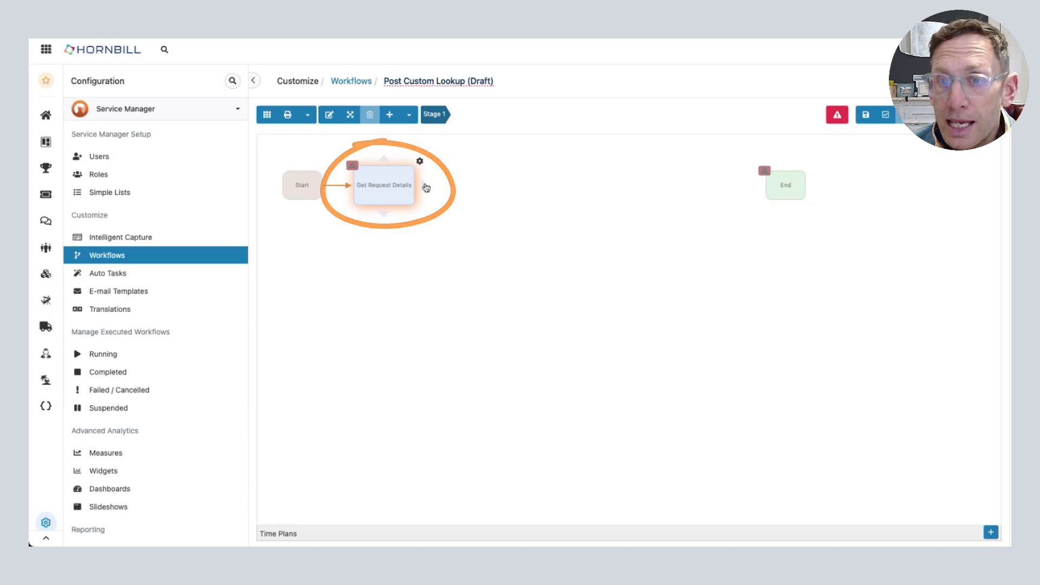
Add an automation step after Get Request Details with scope Entity and entity CustomLookups
left_click_drag(426, 186, 456, 188)
left_click(494, 279)
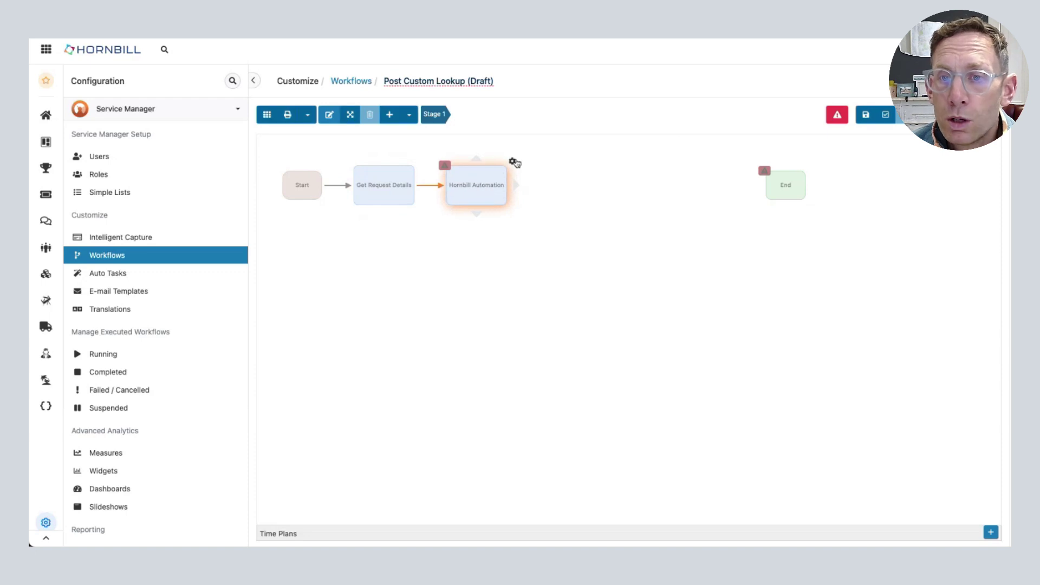
left_click(512, 161)
left_click(846, 276)
left_click(843, 286)
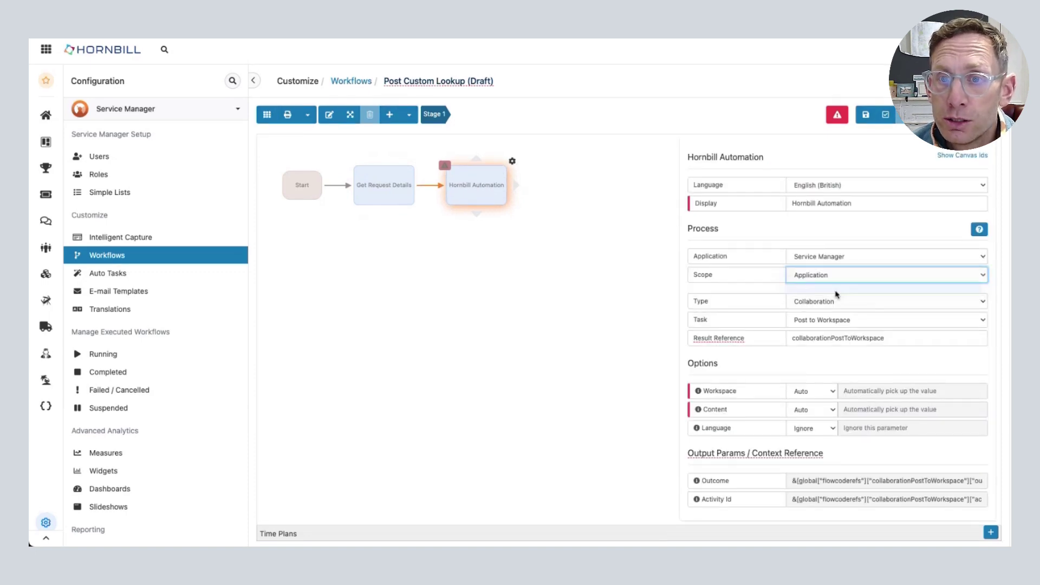
left_click(824, 302)
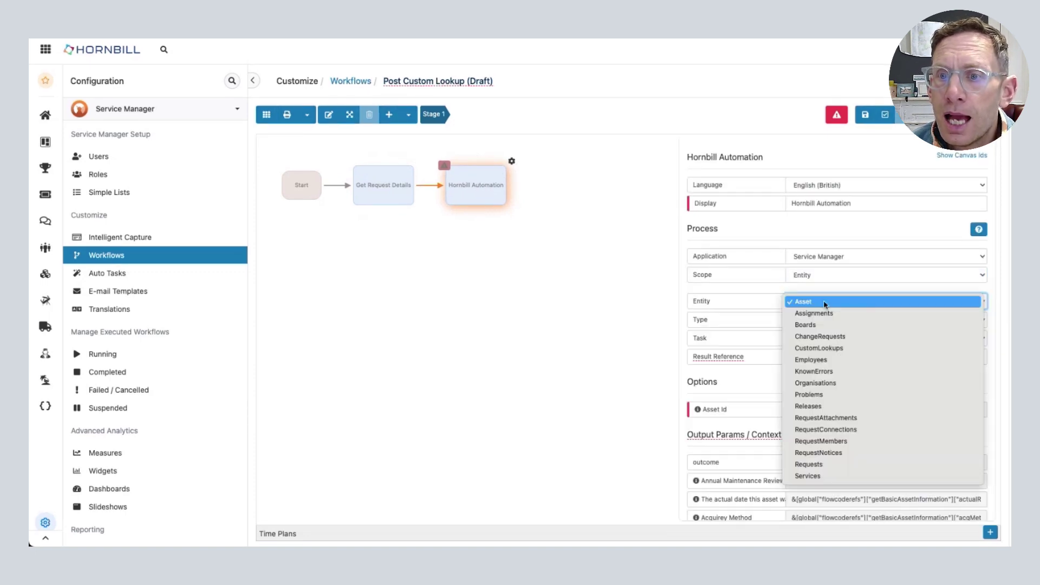
left_click(845, 348)
Rename the step 'Get Custom Lookup' and link another Hornbill Automation step after it
left_click_drag(862, 204, 754, 207)
type("Get C")
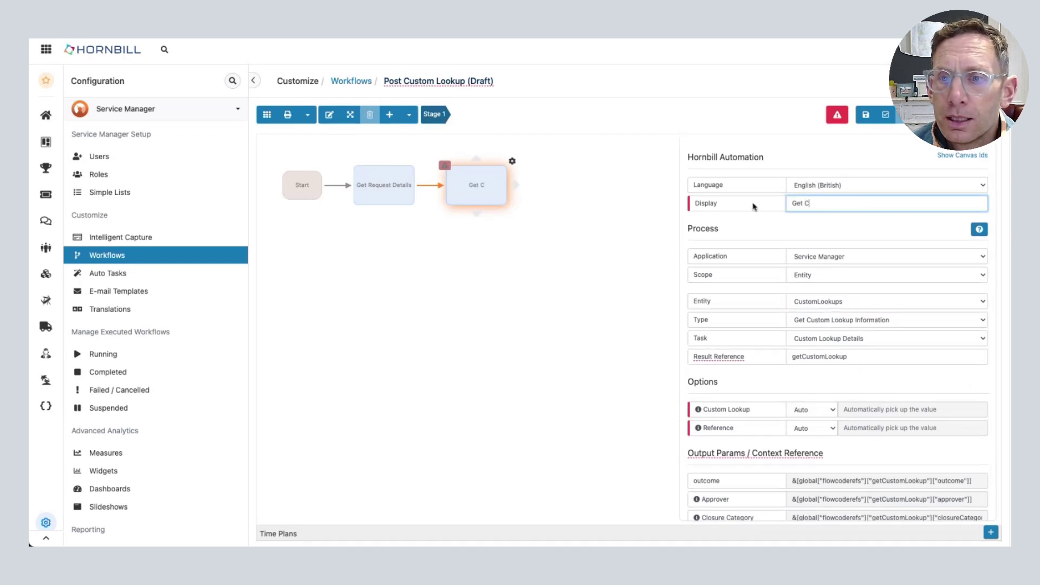
type("ustom Lookup")
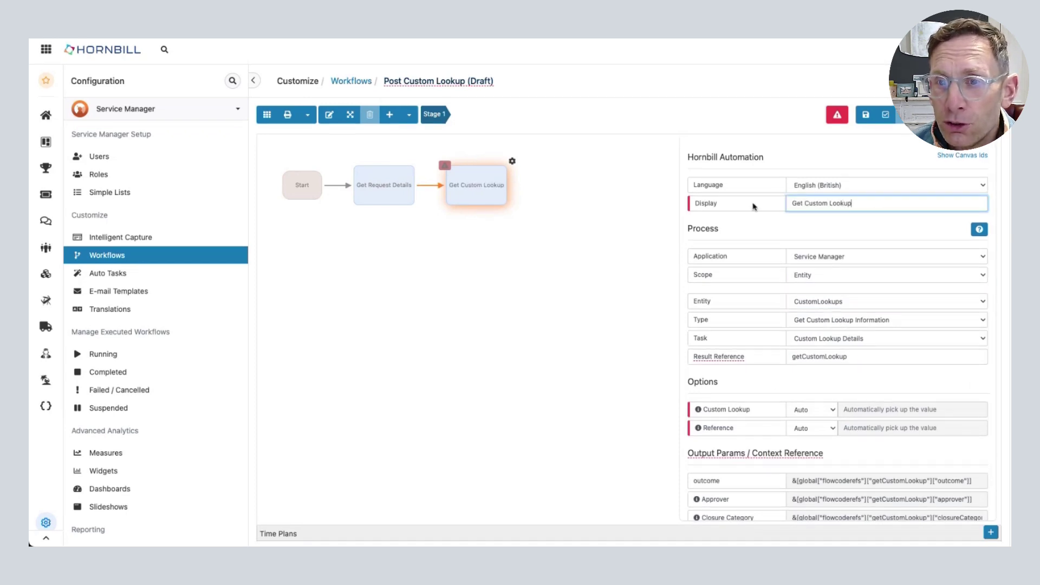
left_click(525, 211)
left_click_drag(516, 184, 785, 185)
left_click(602, 278)
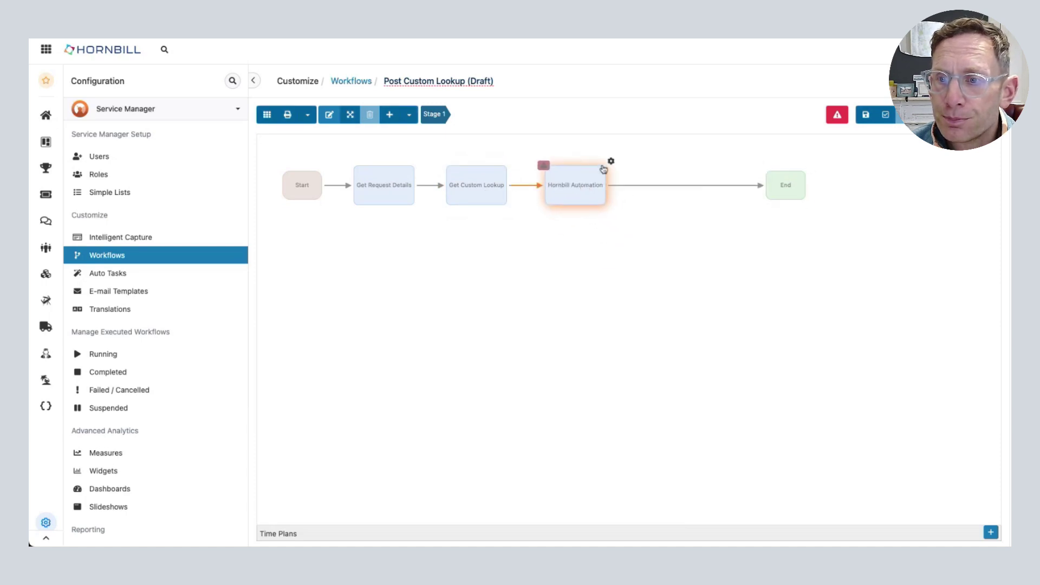
Connect the new step to End, name it 'Assign Team', with scope Entity and entity Requests
left_click(612, 162)
left_click(886, 275)
left_click(843, 284)
triple_click(789, 206)
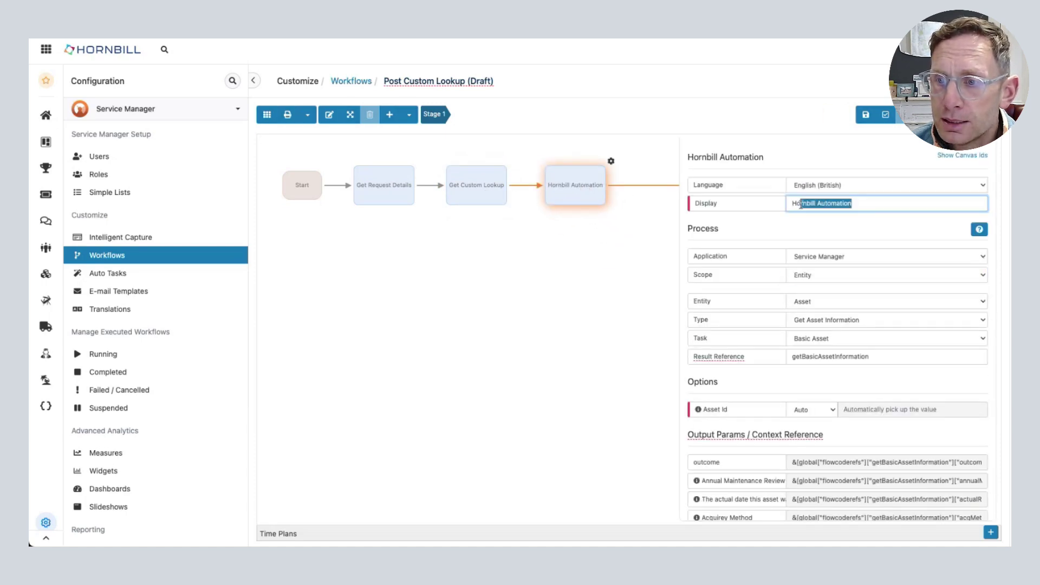
type("Assign Team")
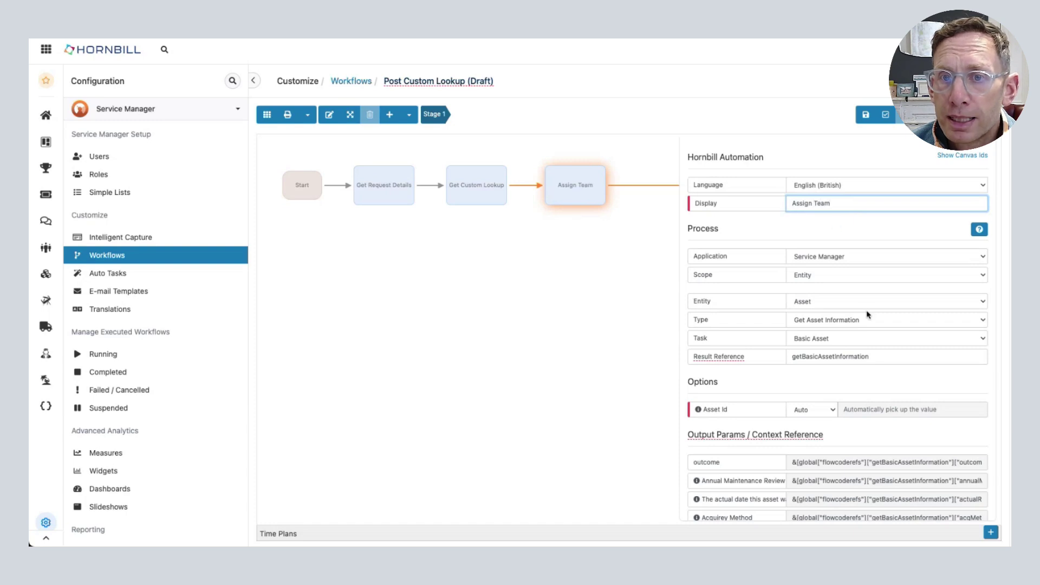
left_click(819, 306)
left_click(832, 454)
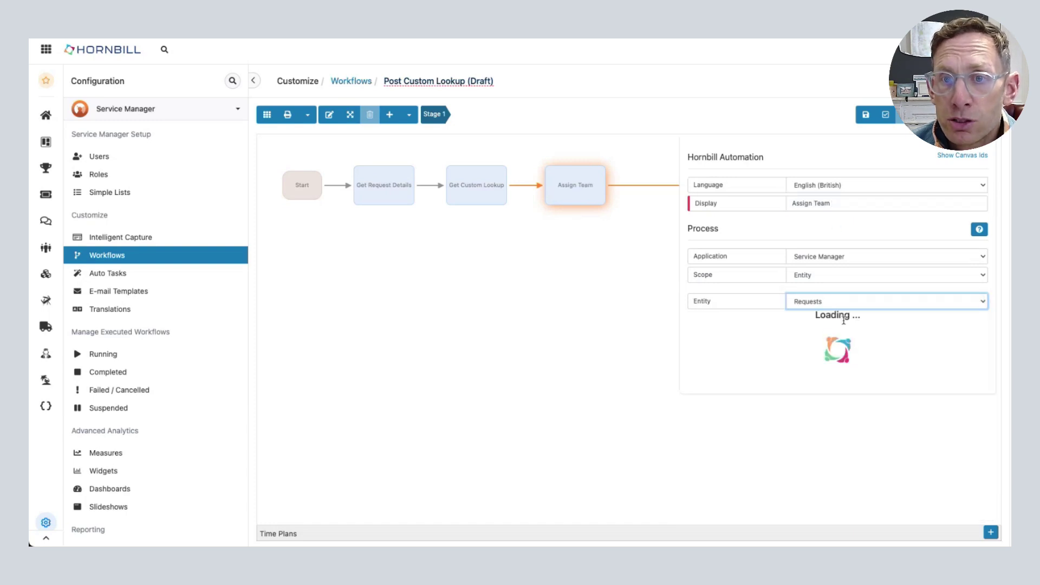
Set the step's type to Assignment with the Assign to Team task
left_click(844, 320)
left_click(841, 355)
left_click(843, 338)
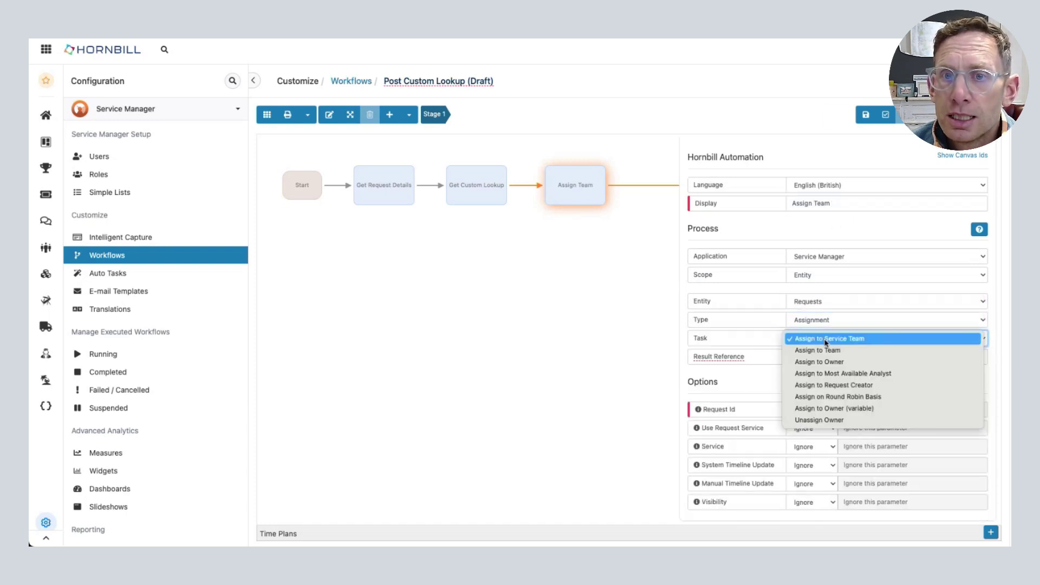
left_click(829, 349)
Set the Team option to a variable, injecting Get Custom Lookup's Team output
left_click(817, 432)
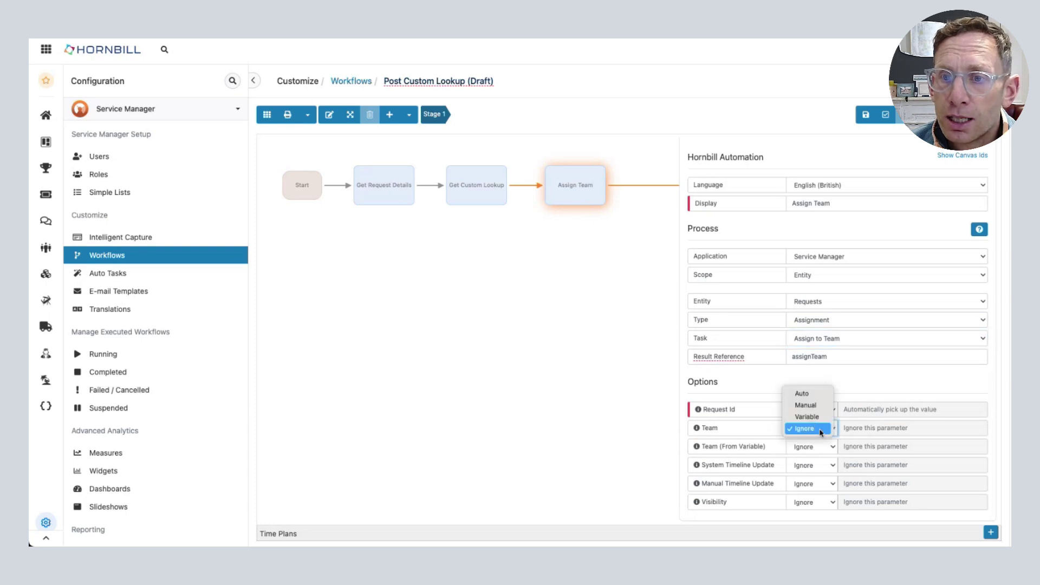
left_click(803, 418)
left_click(976, 430)
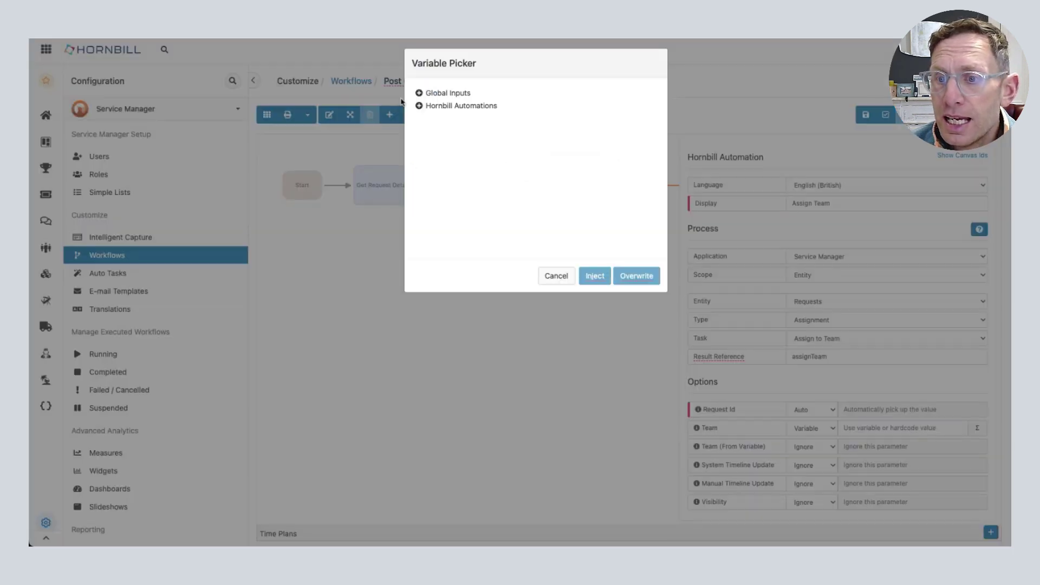
left_click(419, 106)
left_click(435, 117)
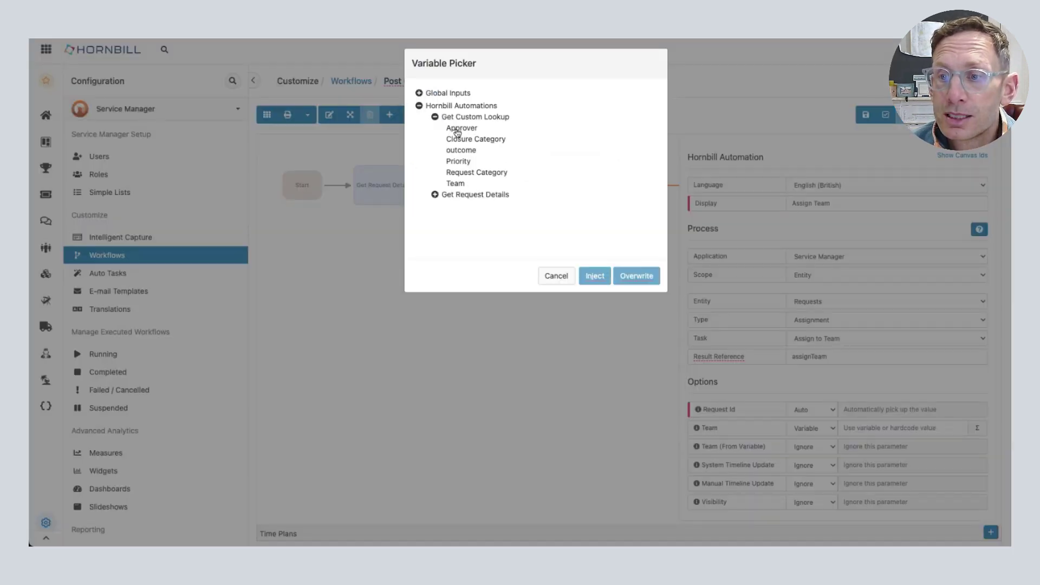
left_click(456, 183)
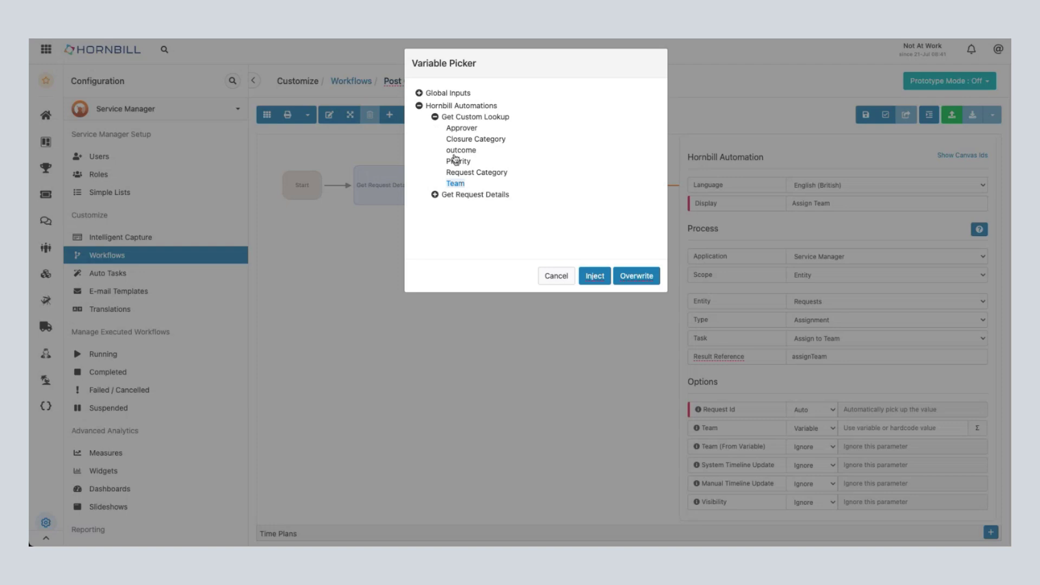
left_click(594, 276)
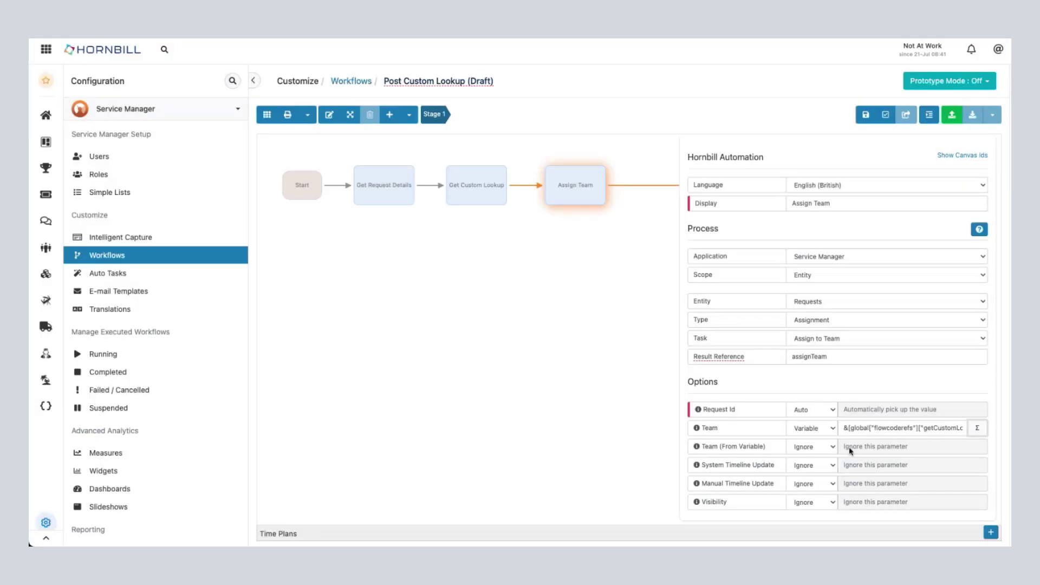
left_click(563, 312)
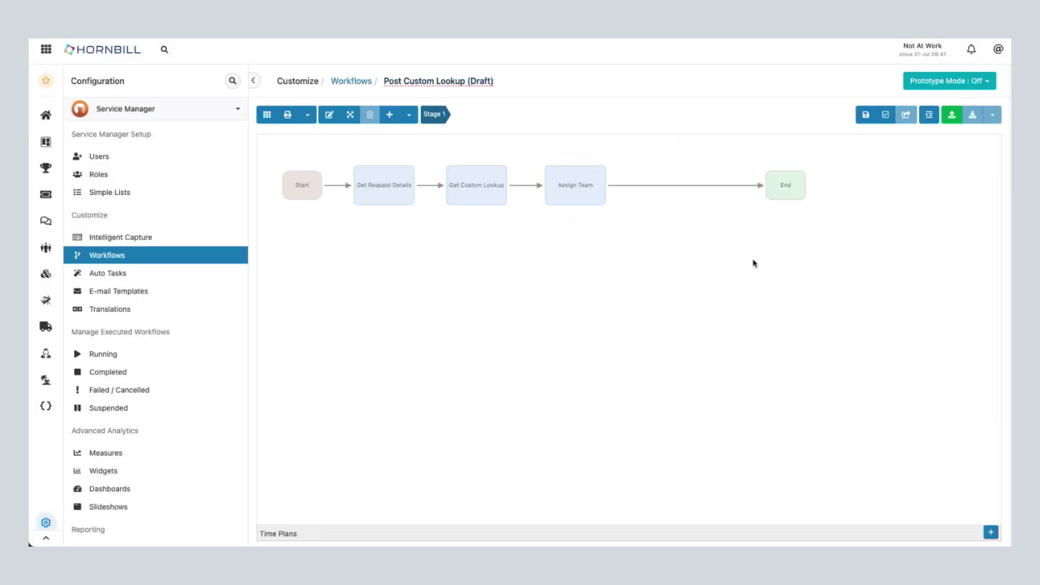